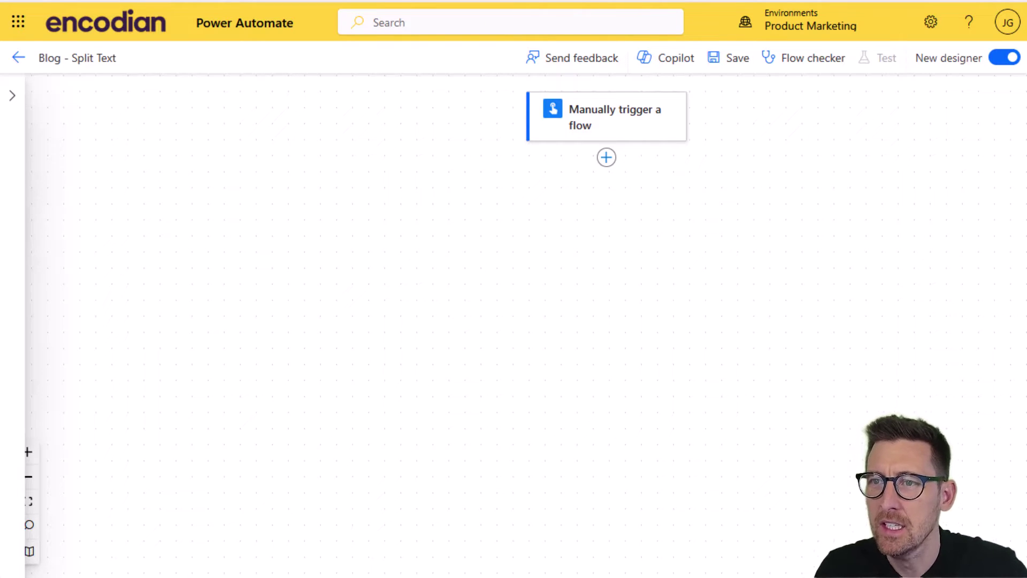
Step: Open the 'Manually trigger a flow' card to show its Text and Split Value inputs
{"action": "left_click", "coordinate": [641, 119]}
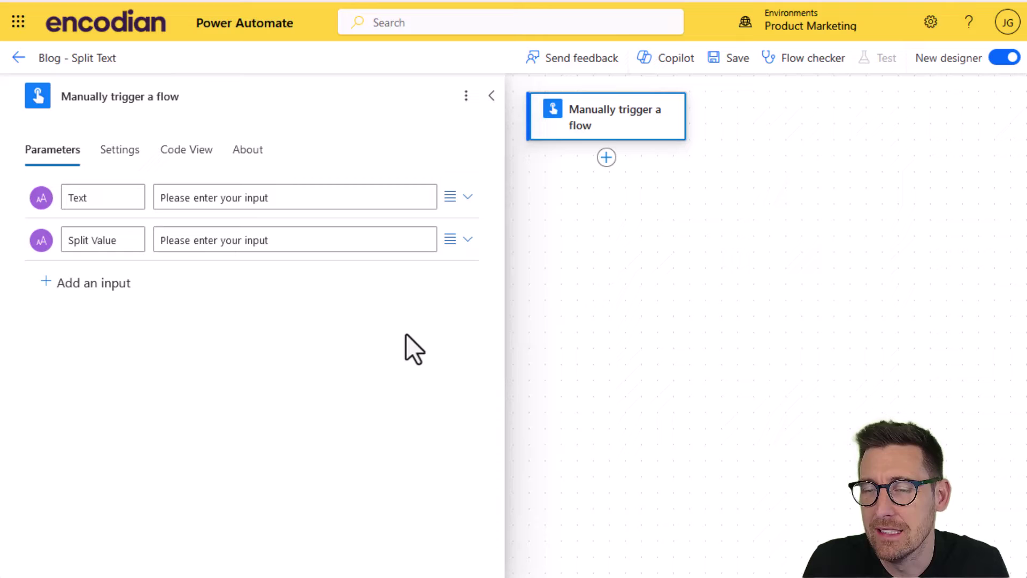
Step: Add an Encodian Utility - Split Text action below the trigger, found by searching 'split'
{"action": "left_click", "coordinate": [606, 157]}
{"action": "left_click", "coordinate": [668, 167]}
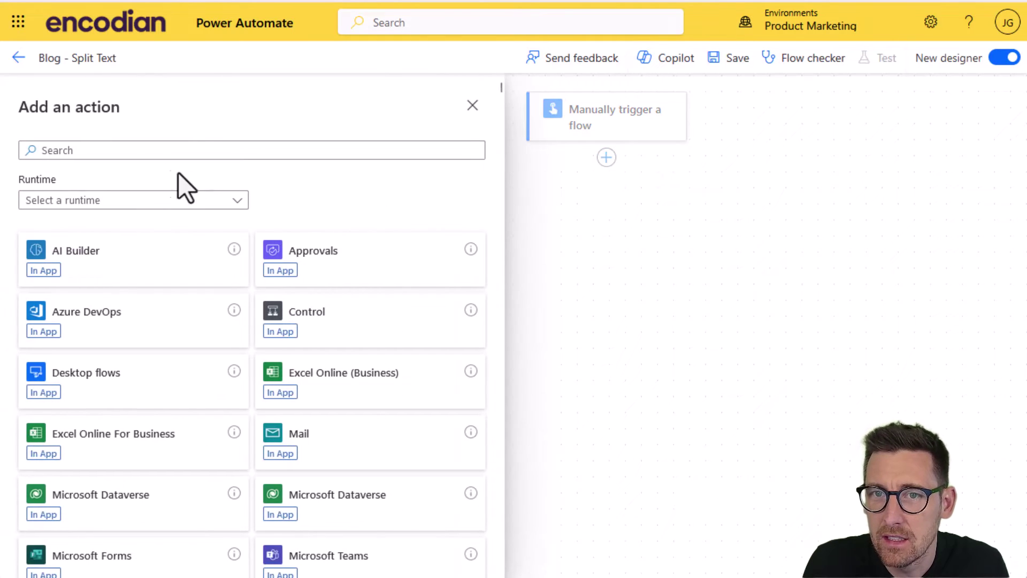
{"action": "left_click", "coordinate": [138, 153]}
{"action": "type", "text": "split"}
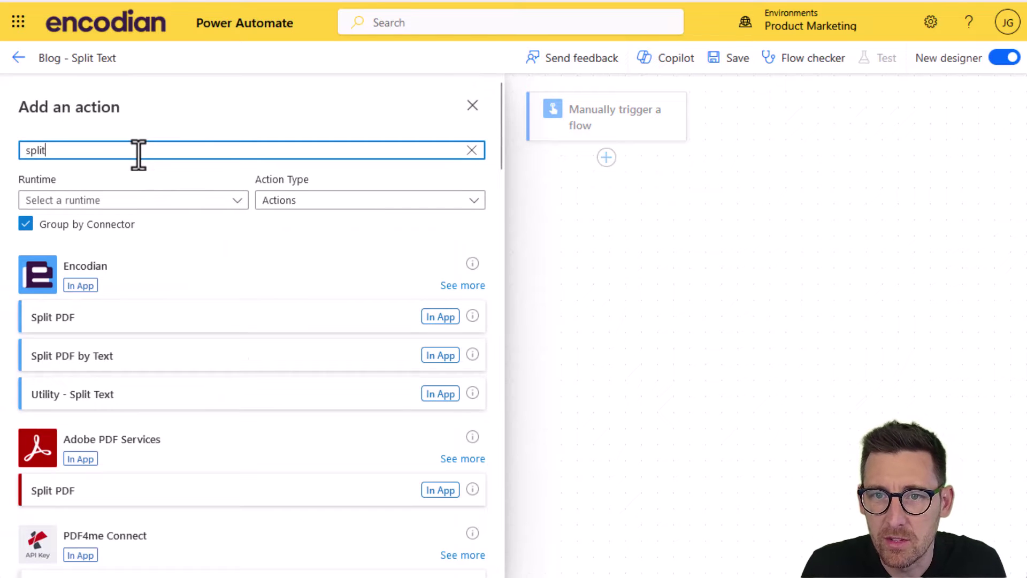
{"action": "left_click", "coordinate": [53, 400]}
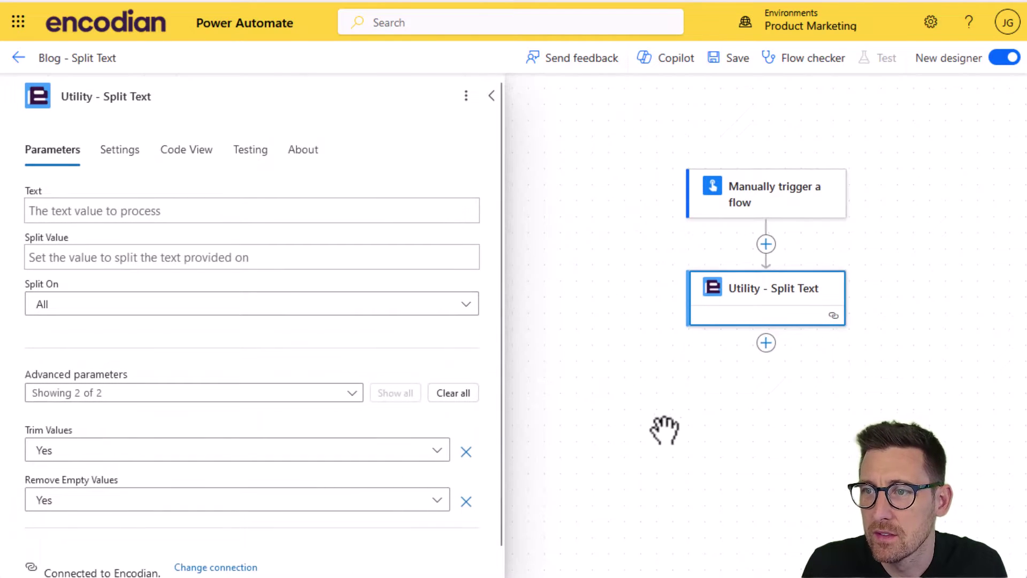
{"action": "left_click_drag", "start_coordinate": [575, 396], "coordinate": [511, 361]}
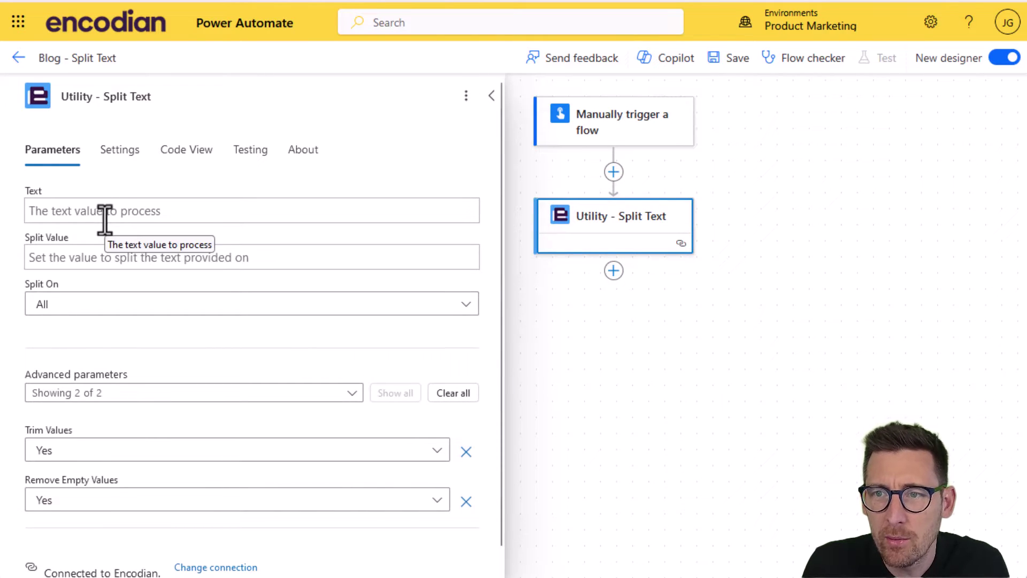
Step: Map the Split Text fields Text and Split Value to the trigger's Text and Split Value inputs
{"action": "left_click", "coordinate": [66, 210]}
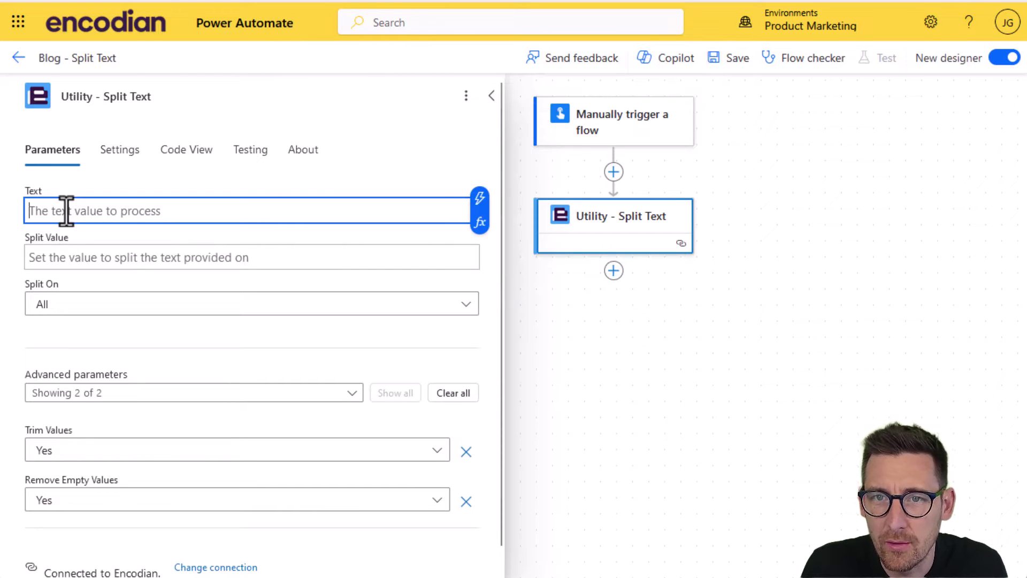
{"action": "left_click", "coordinate": [478, 199]}
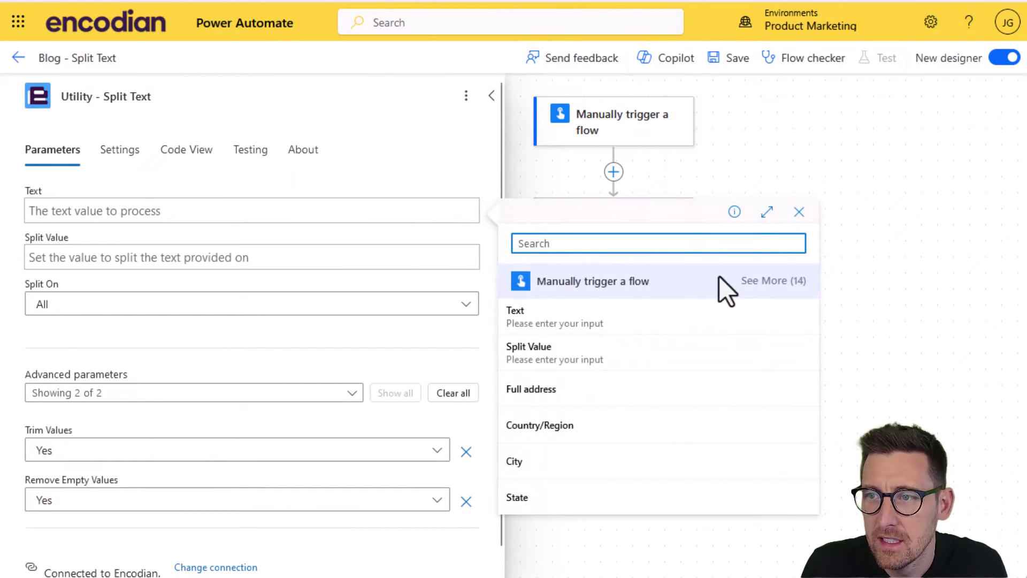
{"action": "left_click", "coordinate": [539, 321]}
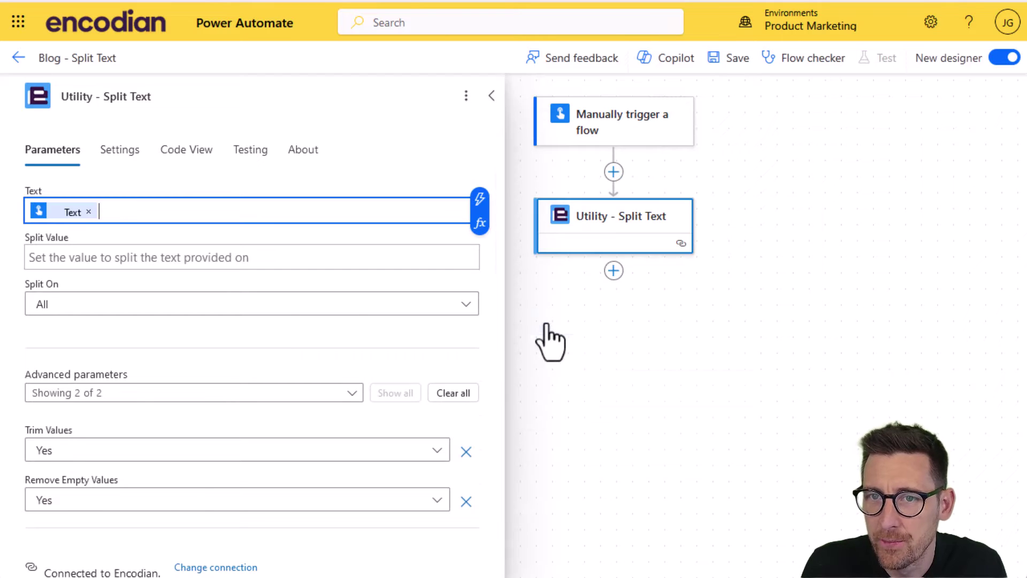
{"action": "left_click", "coordinate": [95, 257]}
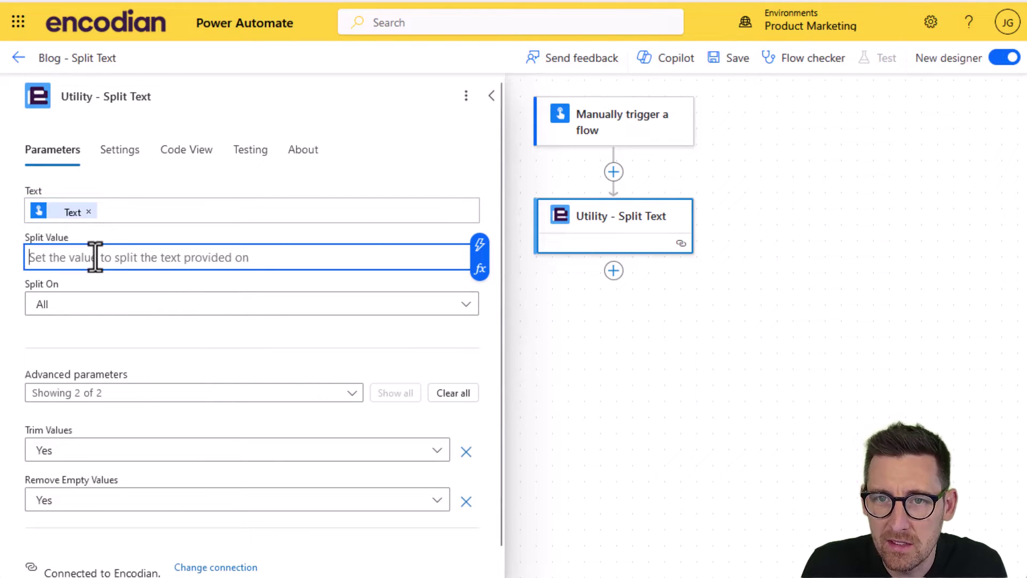
{"action": "left_click", "coordinate": [479, 246]}
{"action": "left_click", "coordinate": [563, 400]}
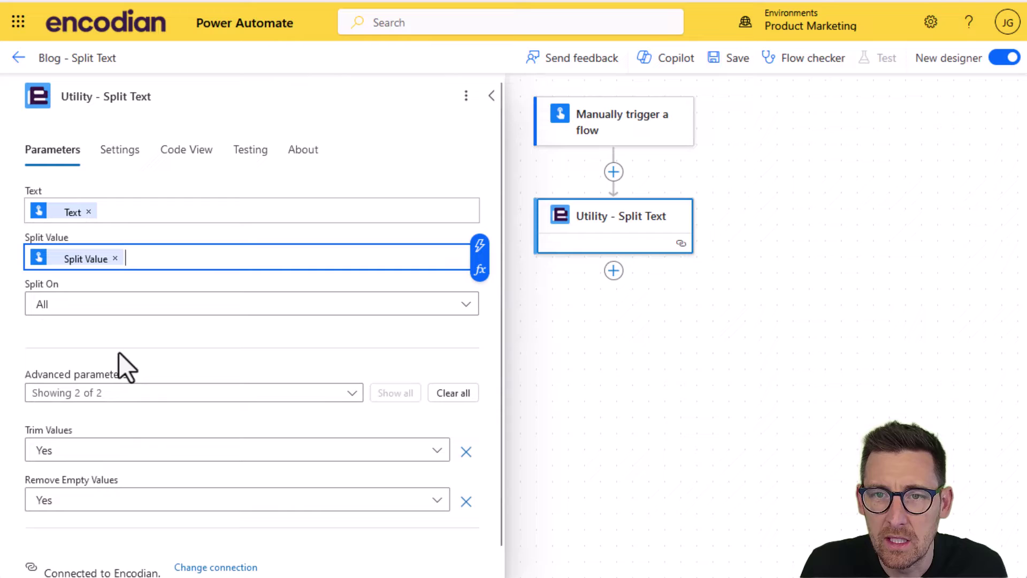
Step: Leave Split On set to All and start a new step below Utility - Split Text
{"action": "left_click", "coordinate": [105, 305]}
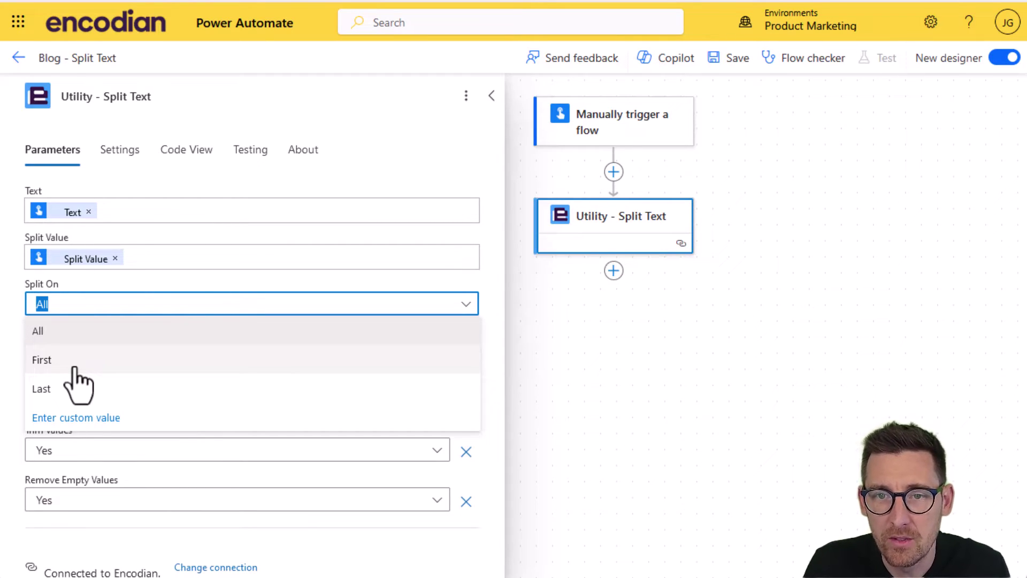
{"action": "left_click", "coordinate": [62, 335]}
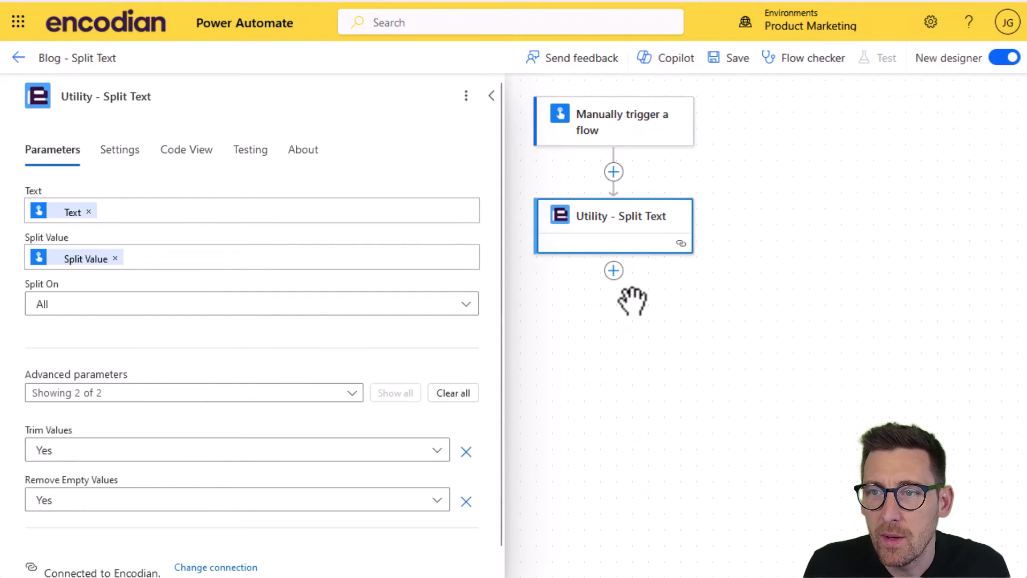
{"action": "left_click", "coordinate": [613, 271]}
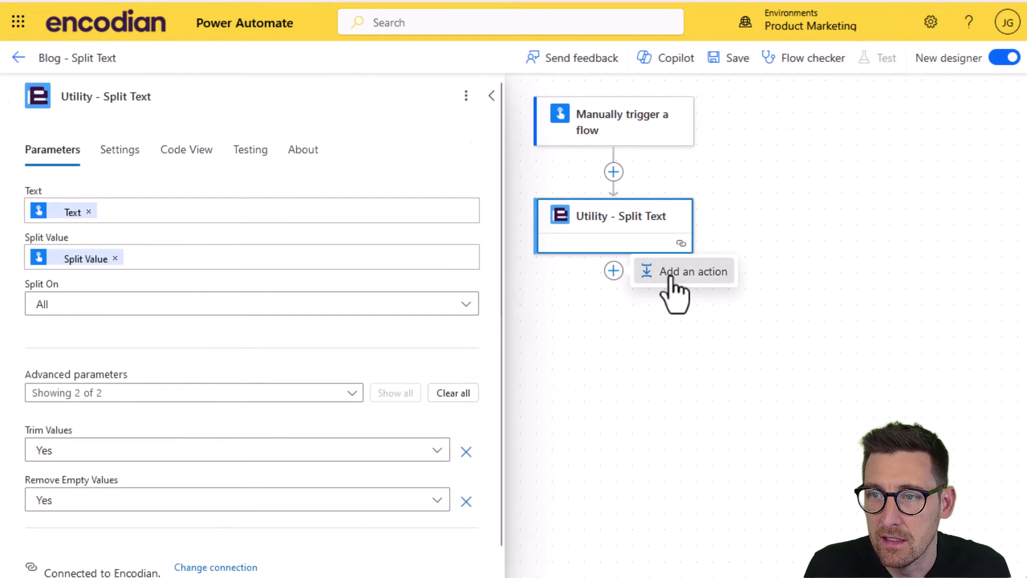
Step: Add a SharePoint Create item action after Split Text, found by searching 'create item'
{"action": "left_click", "coordinate": [668, 275]}
{"action": "type", "text": "x"}
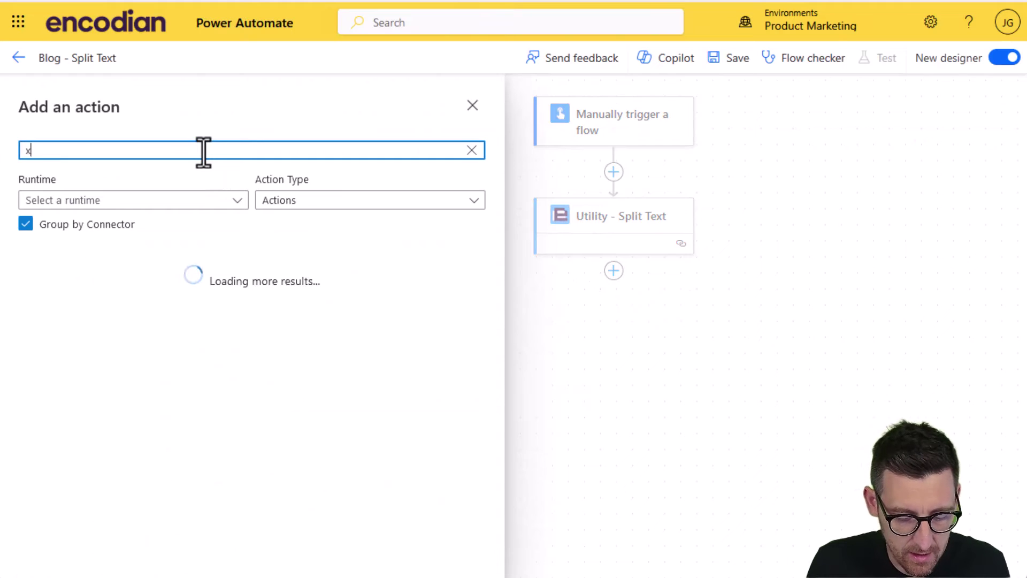
{"action": "type", "text": "reate s"}
{"action": "key", "text": "BackSpace"}
{"action": "key", "text": "BackSpace"}
{"action": "key", "text": "BackSpace"}
{"action": "key", "text": "BackSpace"}
{"action": "key", "text": "BackSpace"}
{"action": "key", "text": "BackSpace"}
{"action": "key", "text": "BackSpace"}
{"action": "key", "text": "BackSpace"}
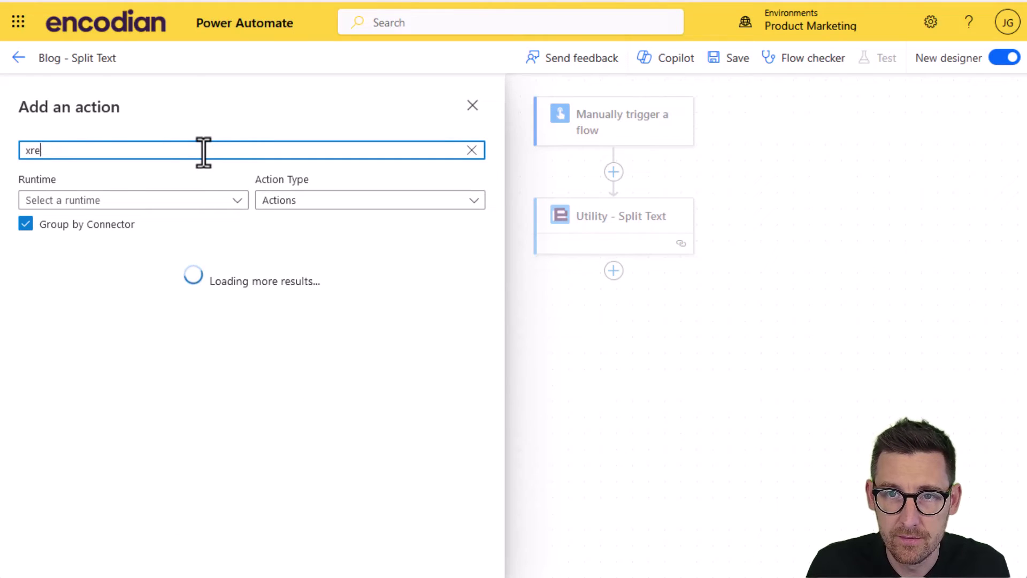
{"action": "type", "text": "create "}
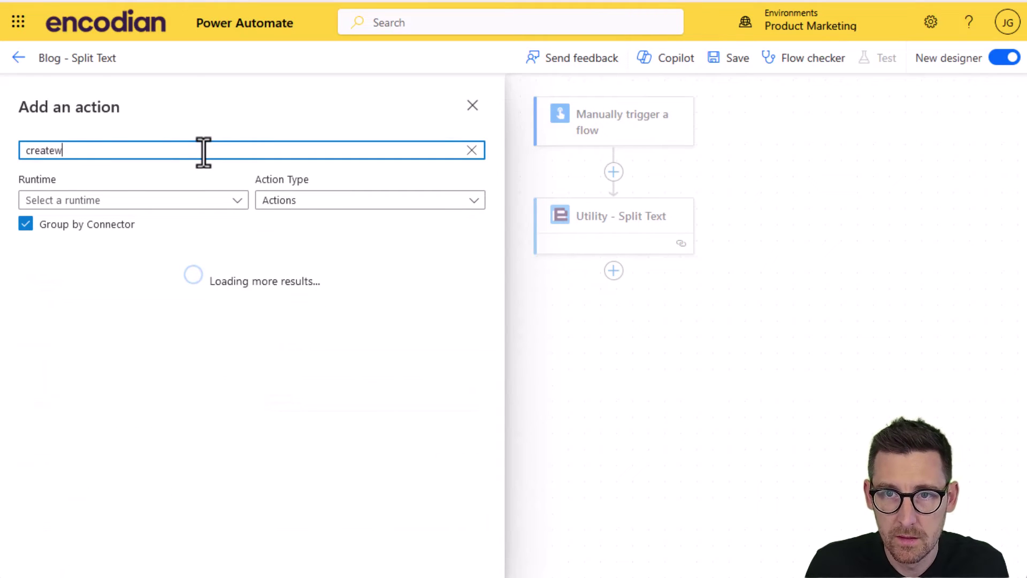
{"action": "type", "text": "item"}
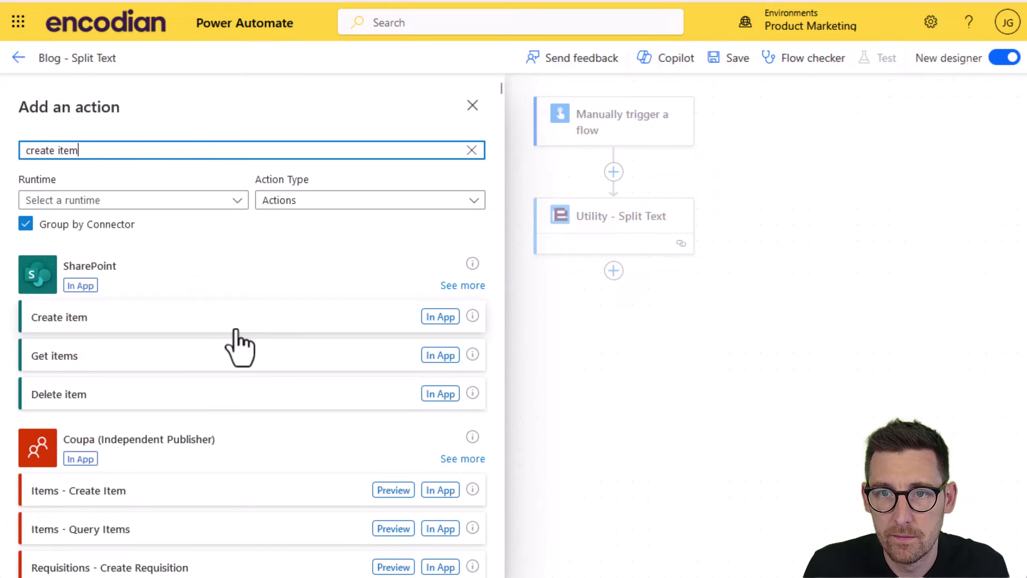
{"action": "left_click", "coordinate": [178, 321]}
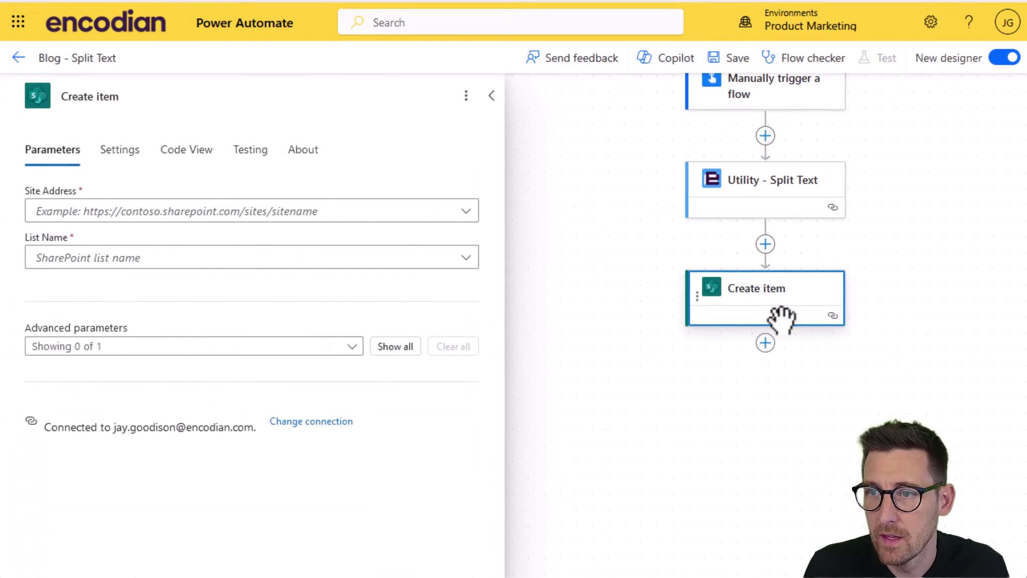
Step: Target the Encodian Demonstration site and Demo Split Values list, then save the flow
{"action": "left_click", "coordinate": [316, 213]}
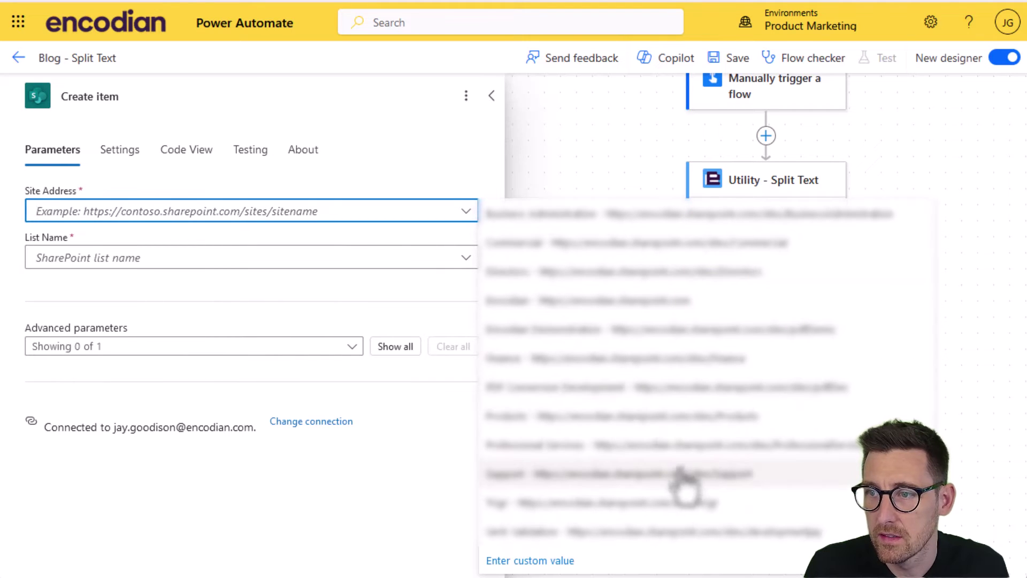
{"action": "left_click", "coordinate": [717, 330]}
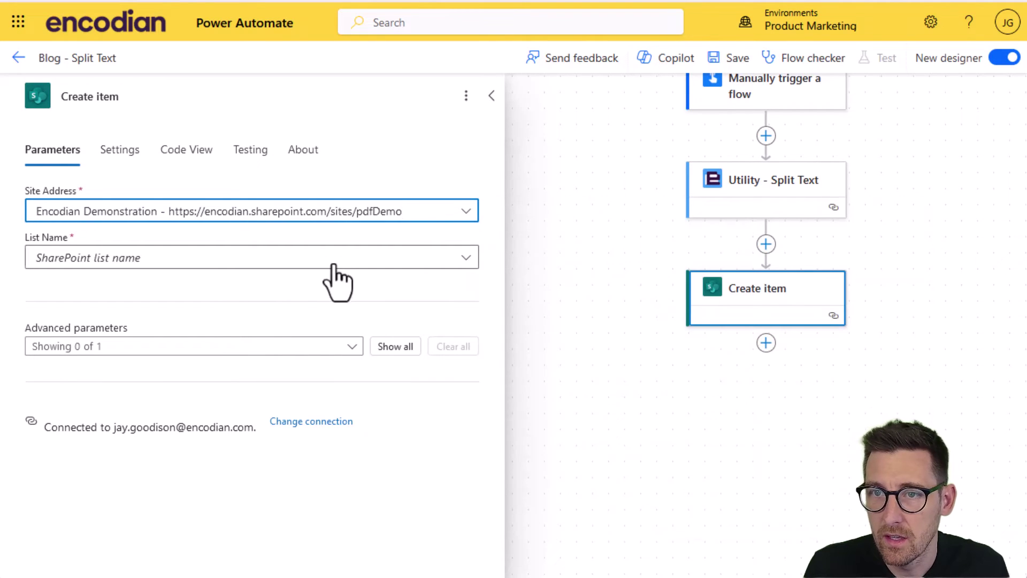
{"action": "left_click", "coordinate": [467, 259]}
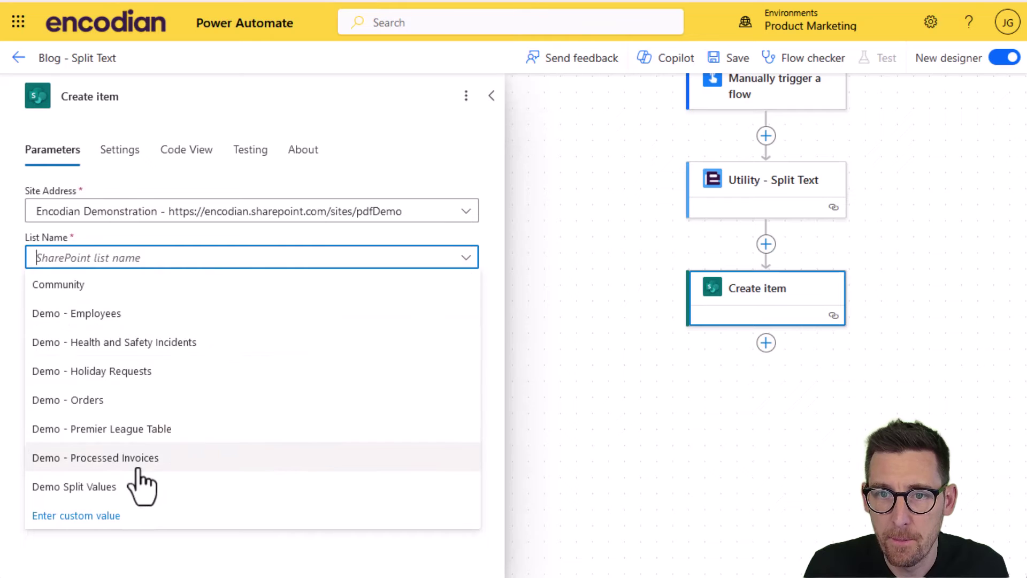
{"action": "left_click", "coordinate": [123, 487]}
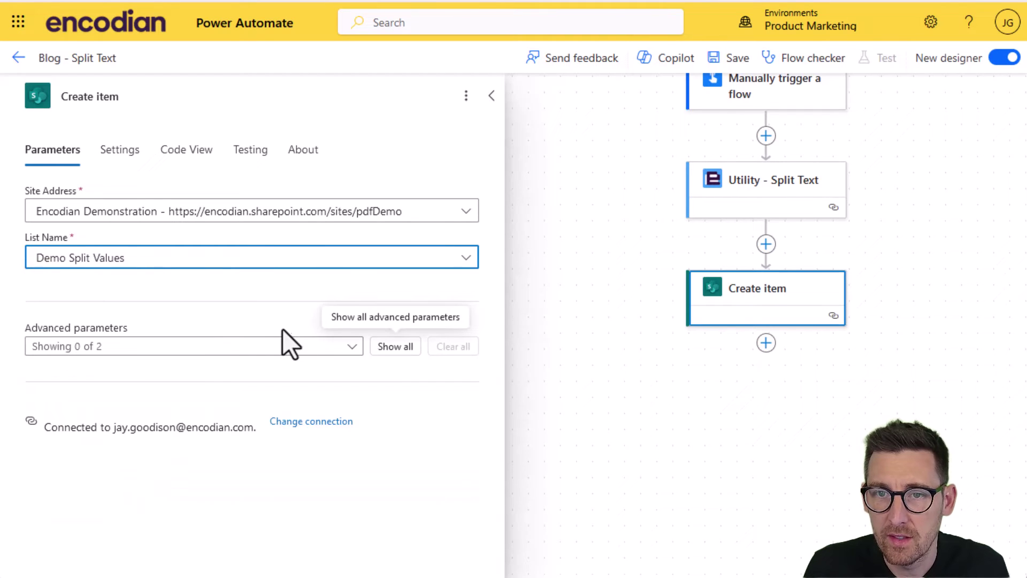
{"action": "left_click", "coordinate": [246, 308]}
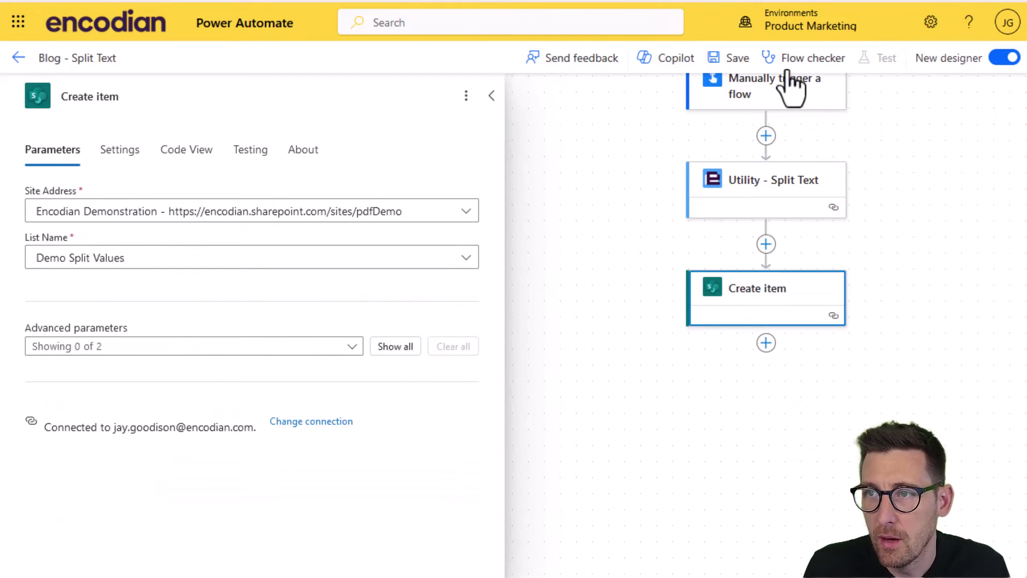
{"action": "left_click", "coordinate": [730, 60]}
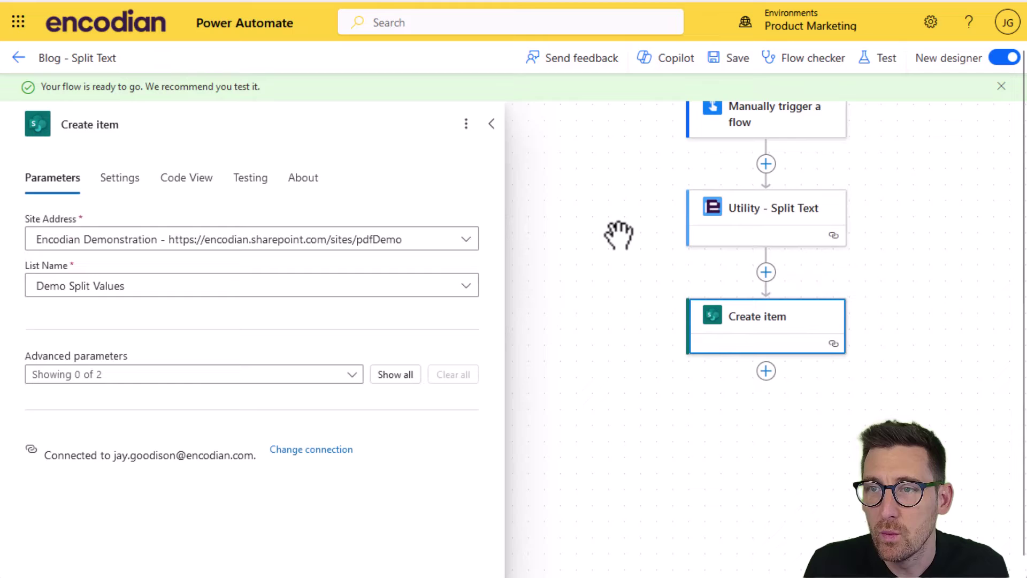
{"action": "left_click_drag", "start_coordinate": [658, 241], "coordinate": [505, 274]}
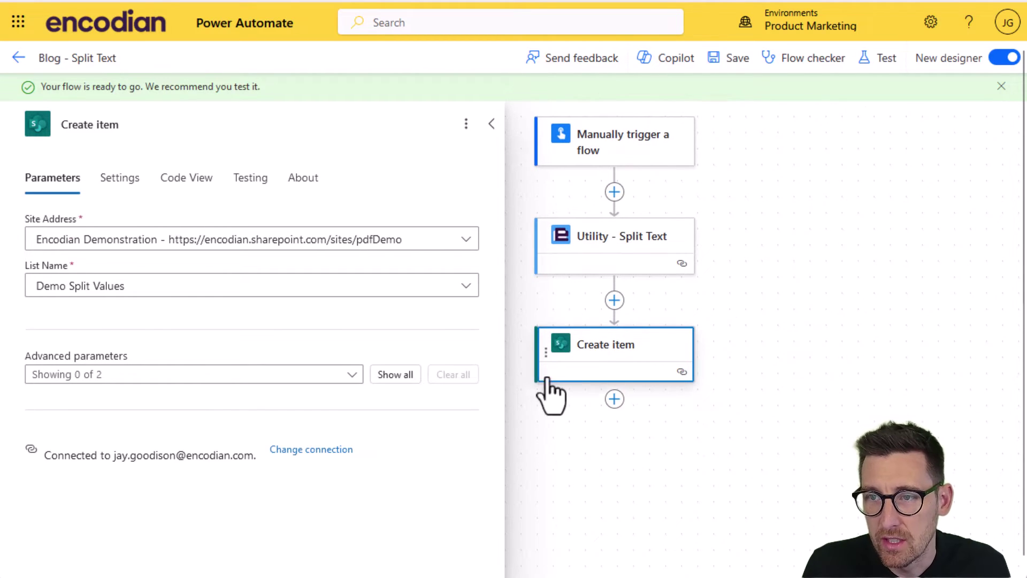
Step: Add the Title field from Create item's advanced parameters and show all parameters
{"action": "left_click", "coordinate": [352, 375]}
{"action": "left_click", "coordinate": [420, 413]}
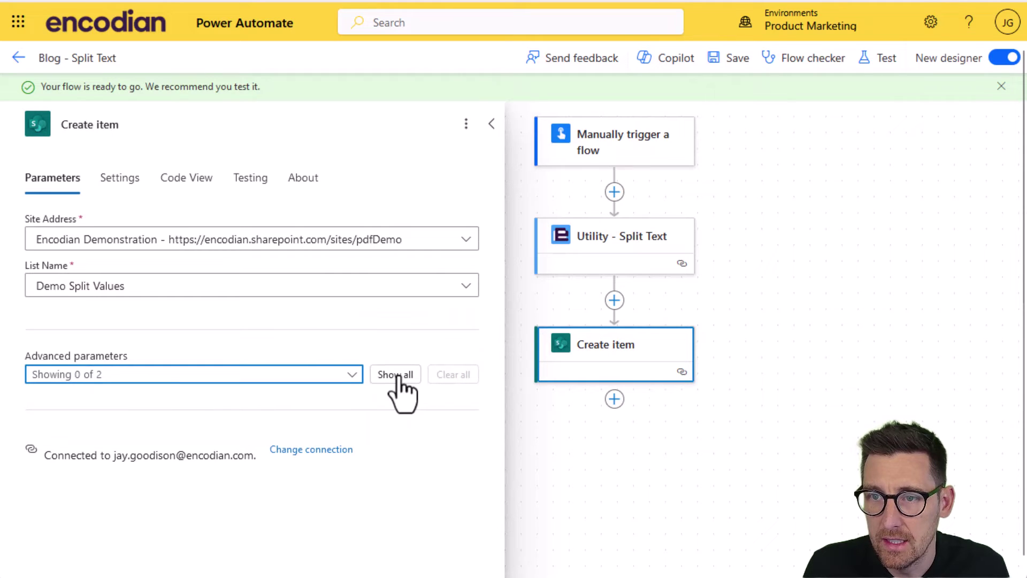
{"action": "left_click", "coordinate": [334, 374]}
{"action": "left_click", "coordinate": [74, 434]}
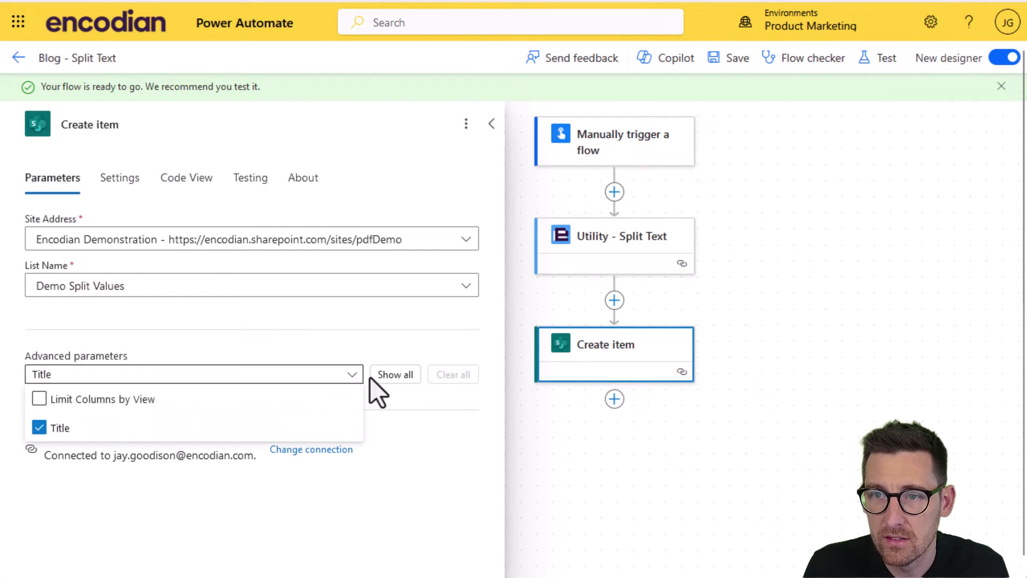
{"action": "left_click", "coordinate": [393, 376]}
Step: Fill Title with Split Text's Result Item, creating a For each loop, and save
{"action": "left_click", "coordinate": [110, 481]}
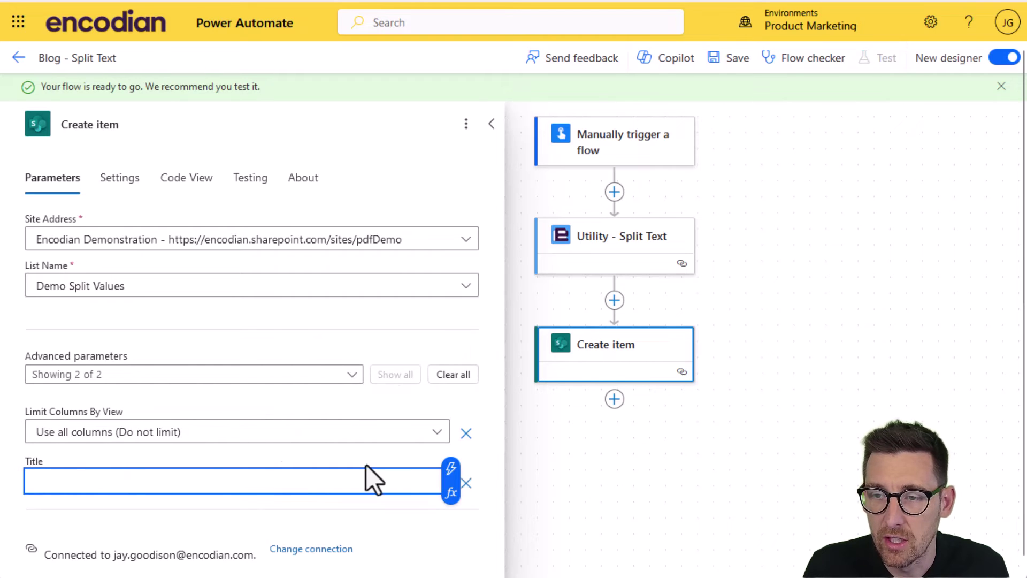
{"action": "left_click", "coordinate": [450, 469]}
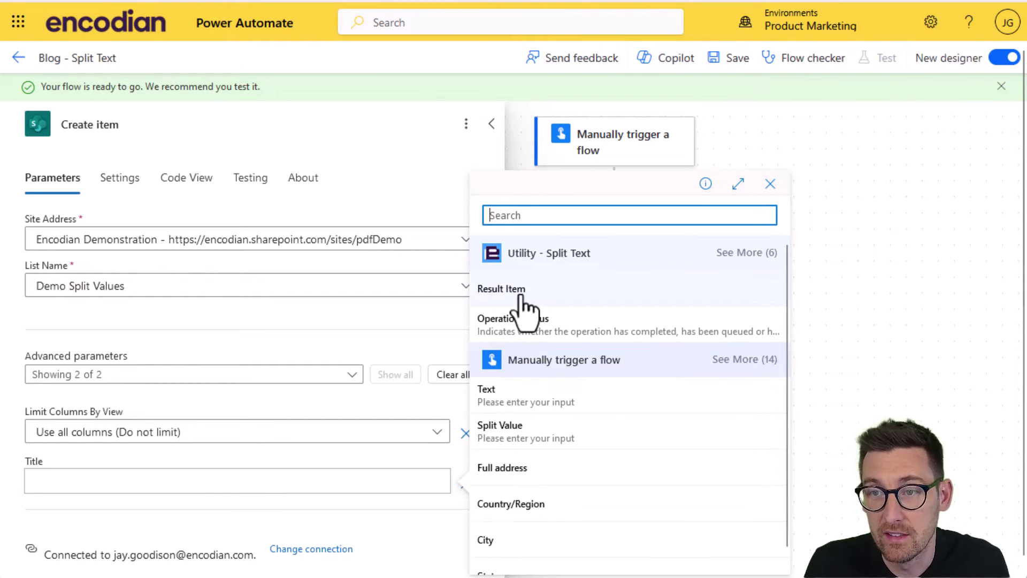
{"action": "left_click", "coordinate": [522, 298]}
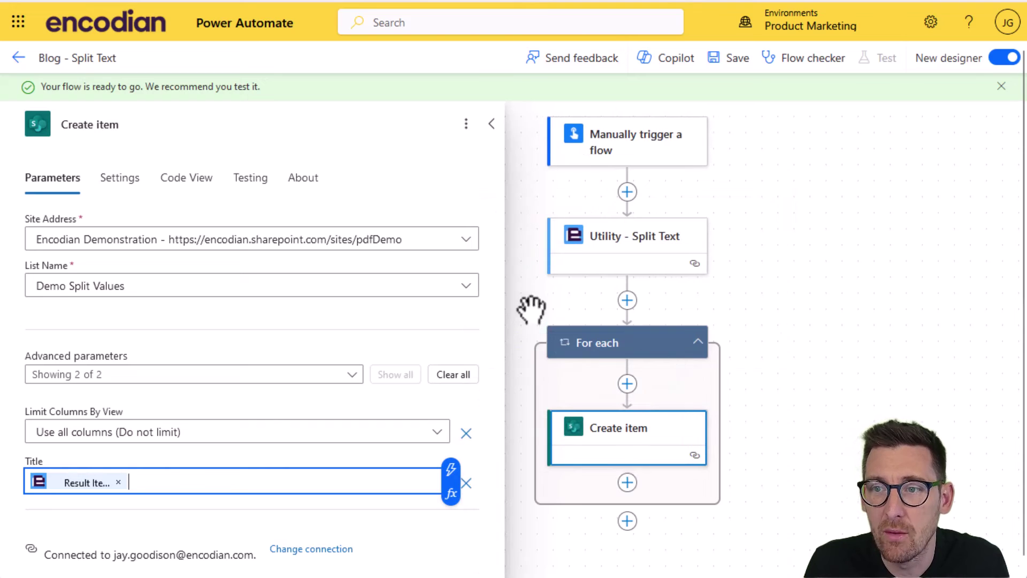
{"action": "left_click", "coordinate": [600, 447]}
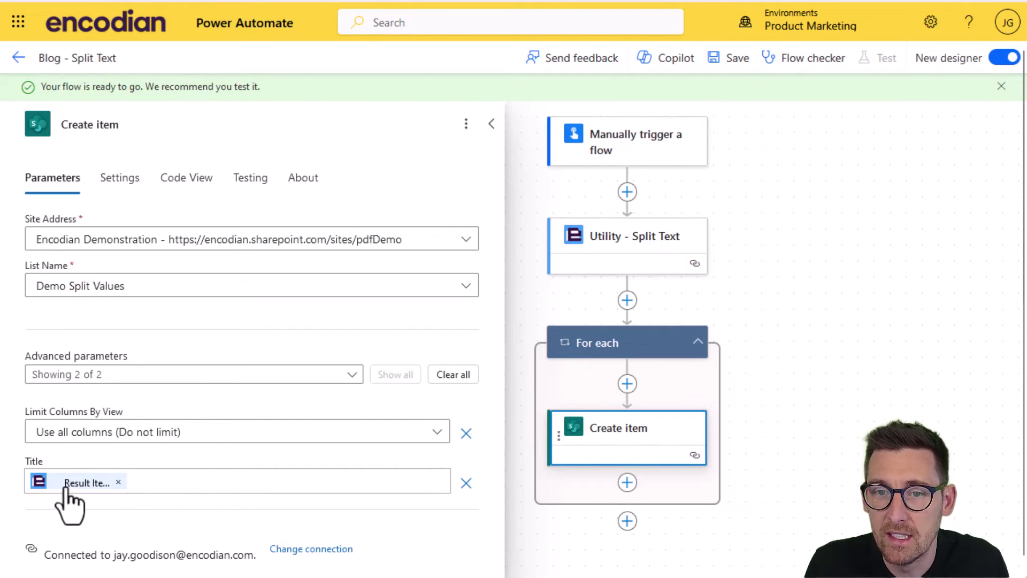
{"action": "left_click", "coordinate": [620, 345]}
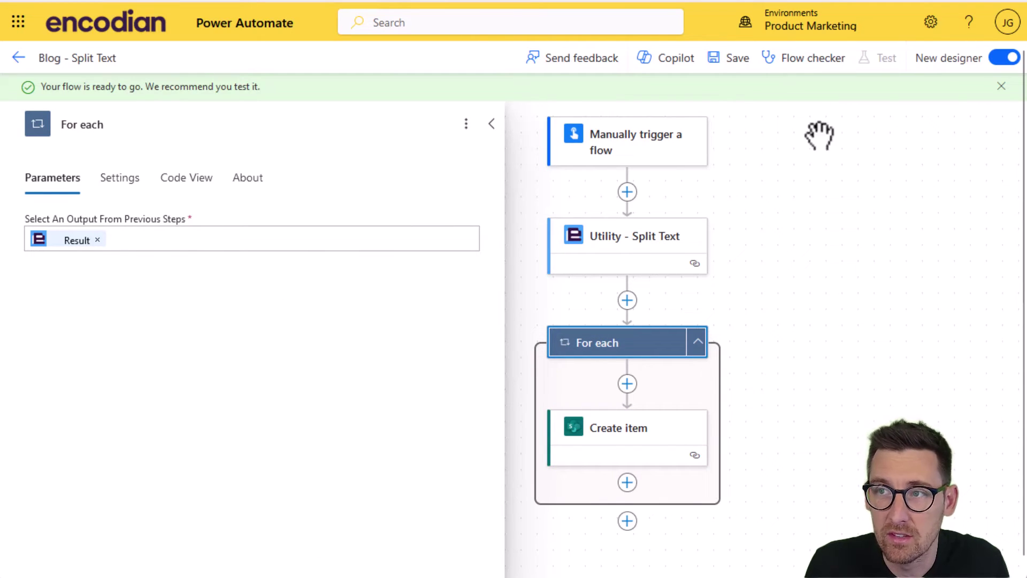
{"action": "left_click", "coordinate": [728, 59]}
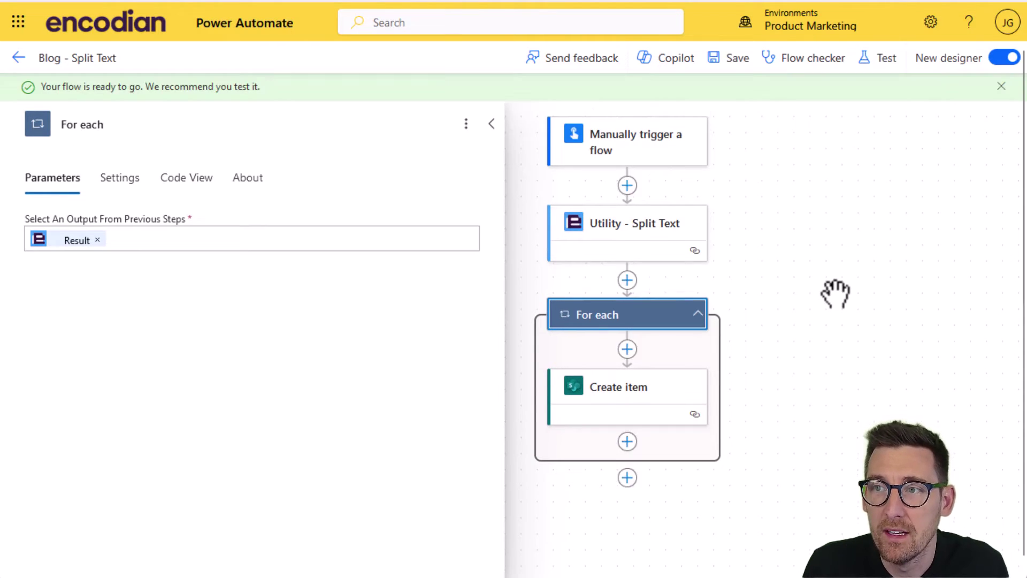
Step: Run a manual test with the lorem ipsum text in Text and SPLIT as Split Value
{"action": "left_click", "coordinate": [890, 60]}
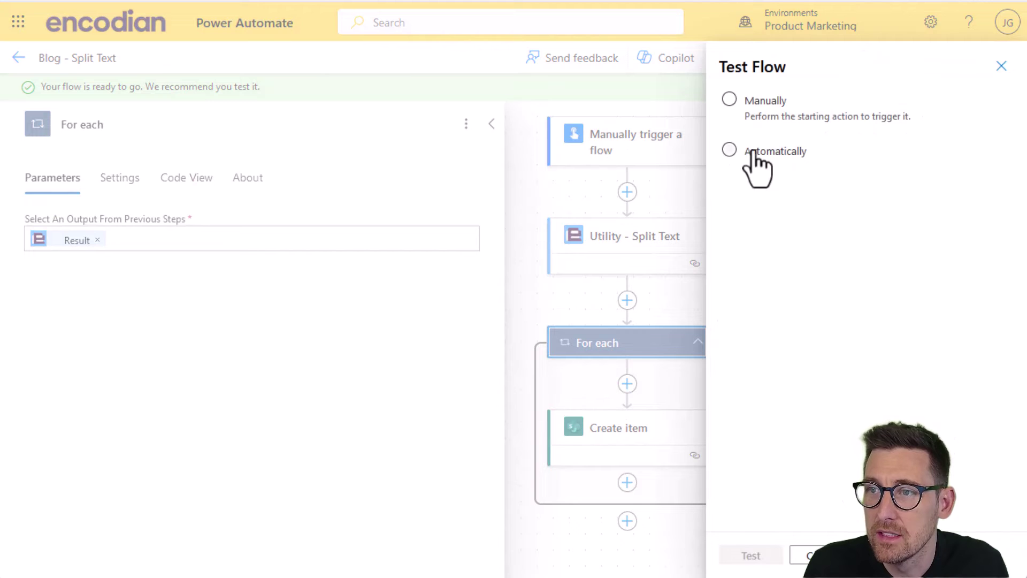
{"action": "left_click", "coordinate": [755, 102]}
{"action": "left_click", "coordinate": [752, 556]}
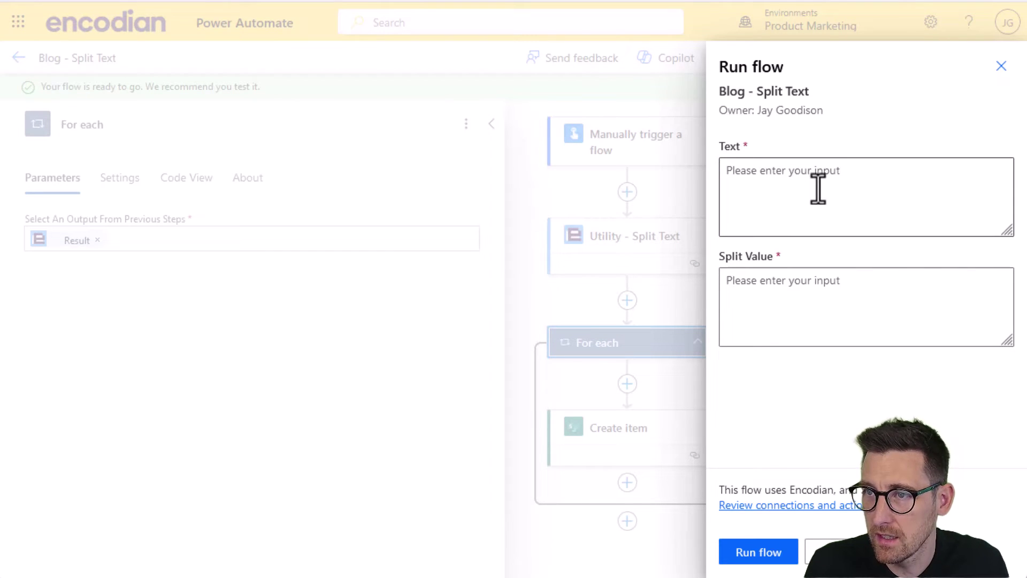
{"action": "left_click", "coordinate": [818, 188]}
{"action": "key", "text": "ctrl+v"}
{"action": "left_click", "coordinate": [790, 319]}
{"action": "type", "text": "S"}
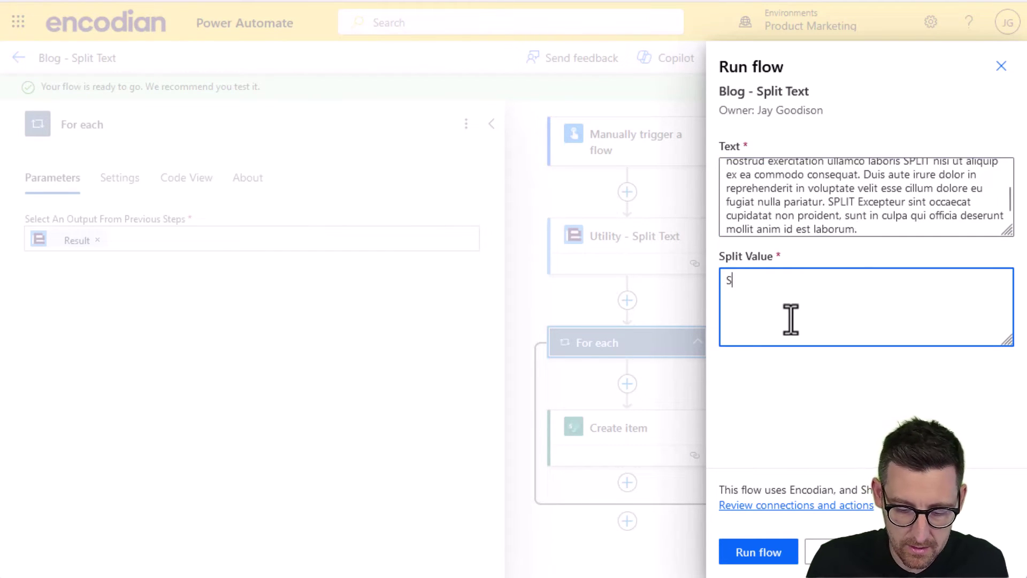
{"action": "left_click", "coordinate": [759, 552]}
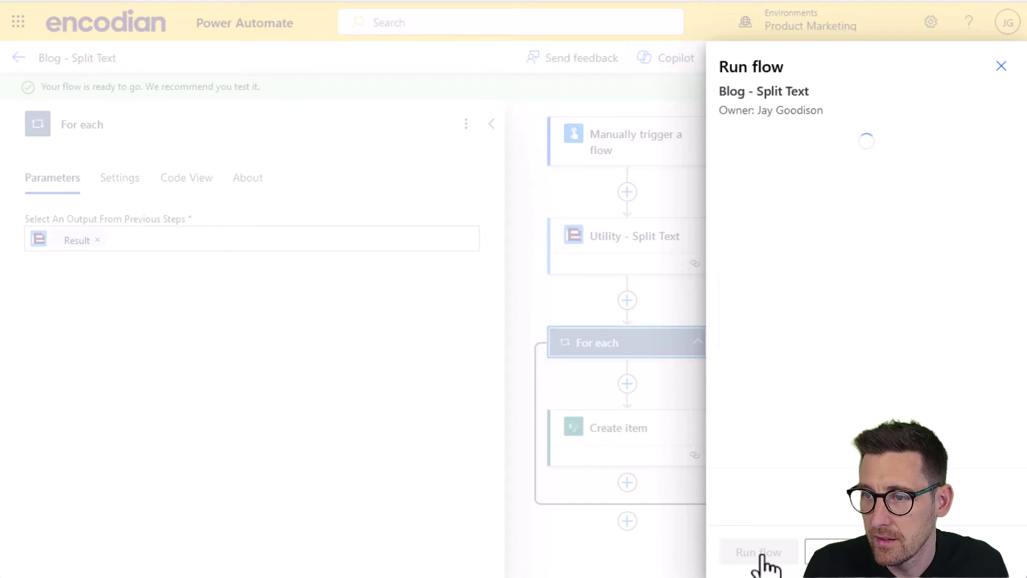
{"action": "left_click", "coordinate": [760, 556]}
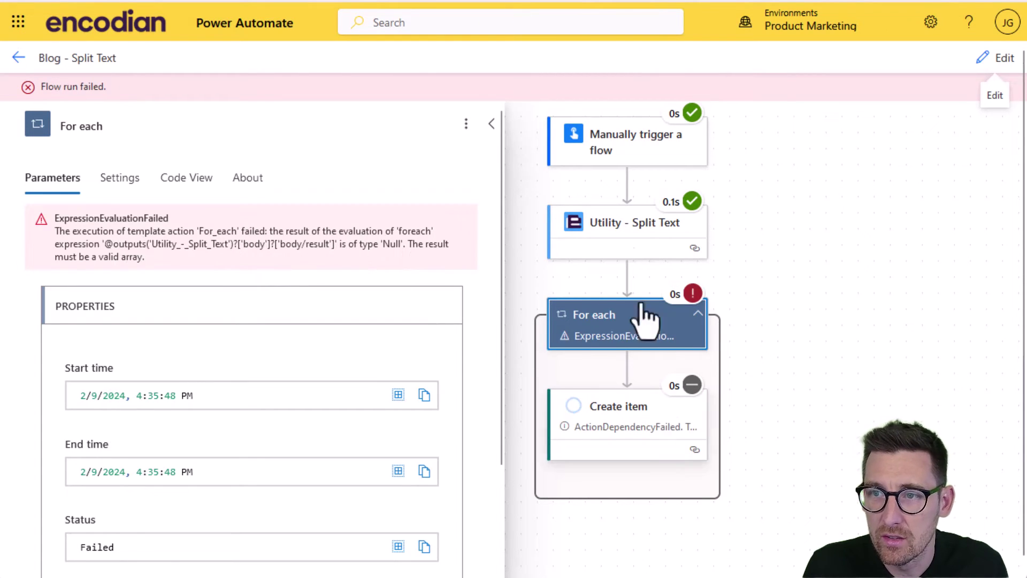
Step: Inspect Split Text's run details down to the body result array of lorem ipsum pieces
{"action": "left_click", "coordinate": [610, 244]}
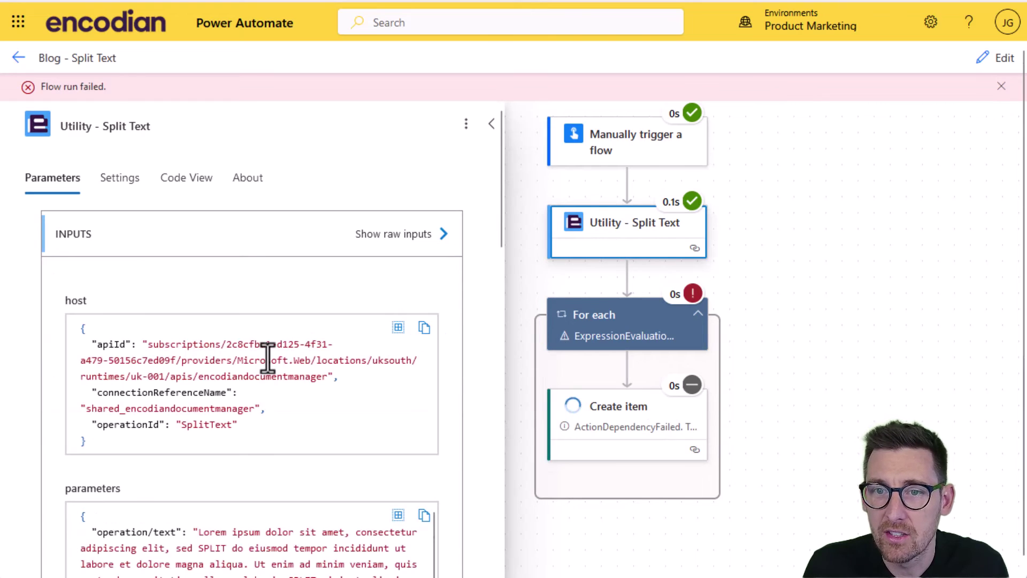
{"action": "scroll", "coordinate": [214, 417], "scroll_direction": "down", "scroll_amount": 3}
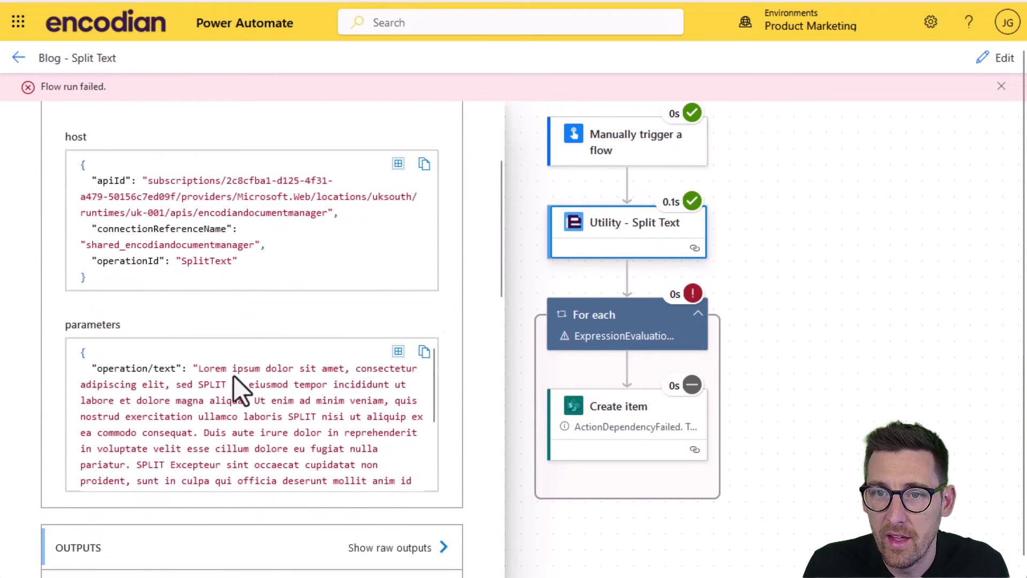
{"action": "scroll", "coordinate": [156, 424], "scroll_direction": "down", "scroll_amount": 3}
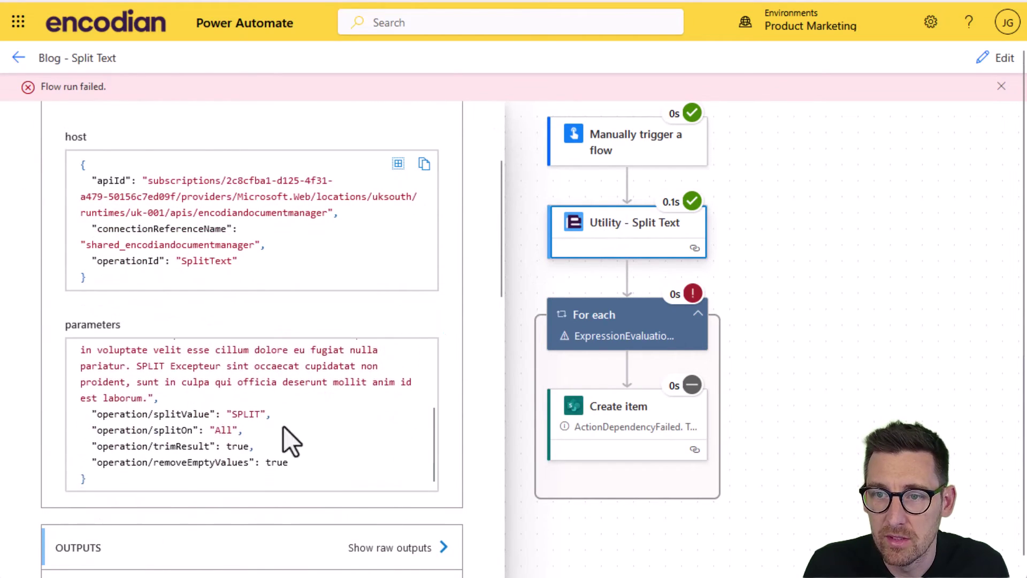
{"action": "left_click_drag", "start_coordinate": [500, 279], "coordinate": [511, 380]}
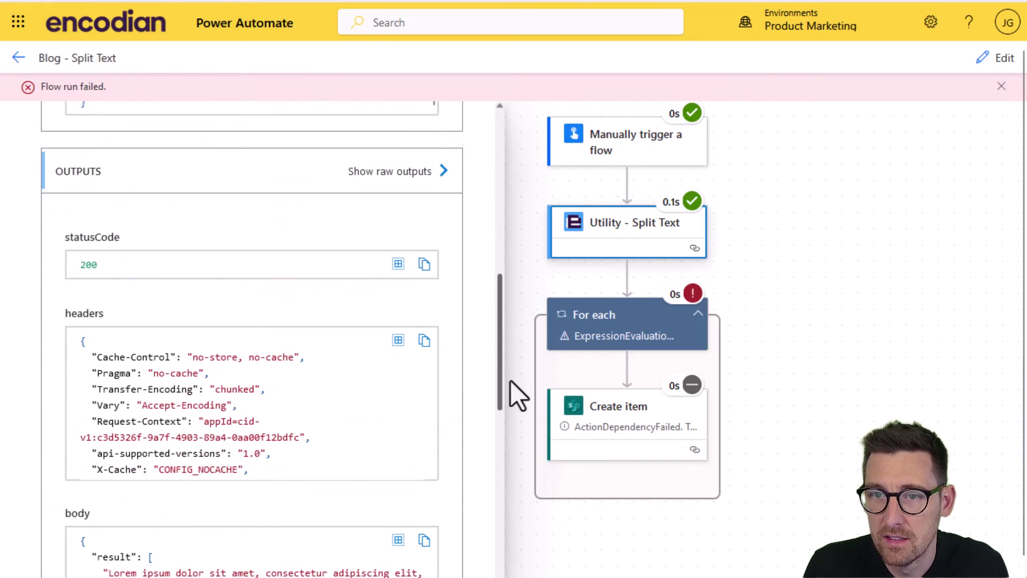
{"action": "scroll", "coordinate": [286, 447], "scroll_direction": "down", "scroll_amount": 5}
{"action": "scroll", "coordinate": [500, 412], "scroll_direction": "down", "scroll_amount": 3}
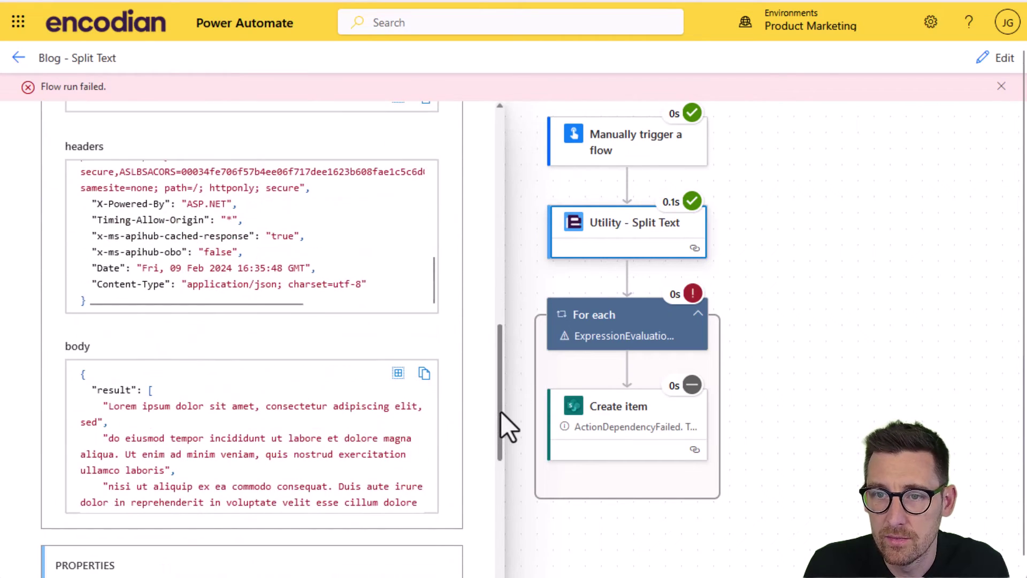
{"action": "left_click_drag", "start_coordinate": [107, 406], "coordinate": [210, 474]}
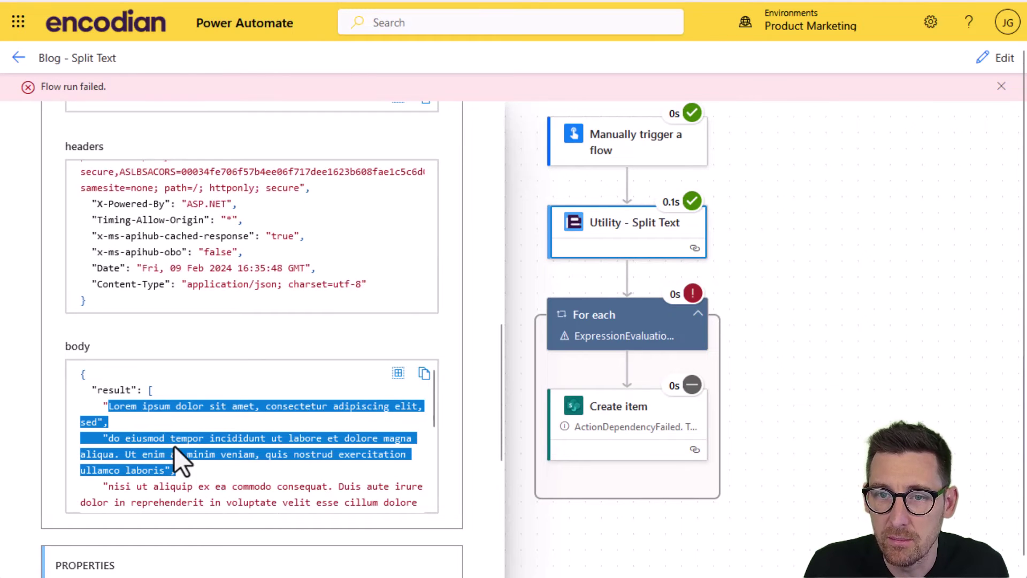
{"action": "scroll", "coordinate": [894, 252], "scroll_direction": "up", "scroll_amount": 8}
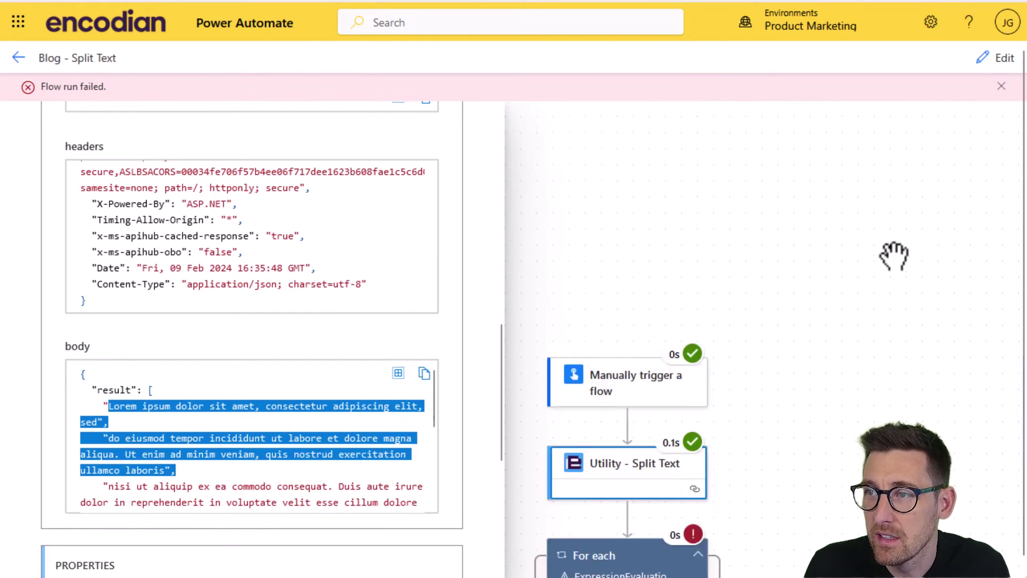
{"action": "scroll", "coordinate": [870, 230], "scroll_direction": "down", "scroll_amount": 5}
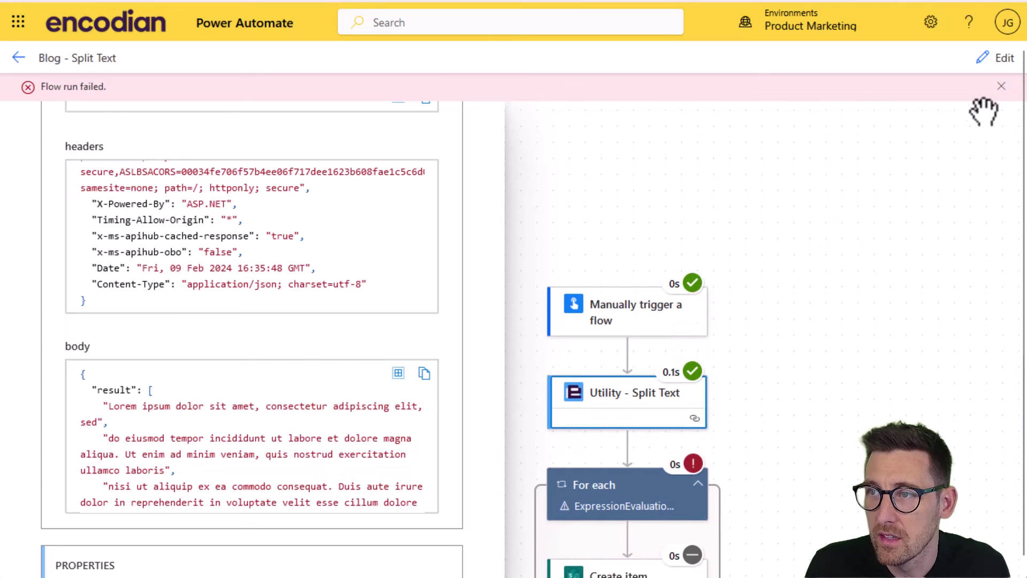
Step: Dismiss the failure notice, return to editing, and review the For each and Create item settings
{"action": "left_click", "coordinate": [1001, 86]}
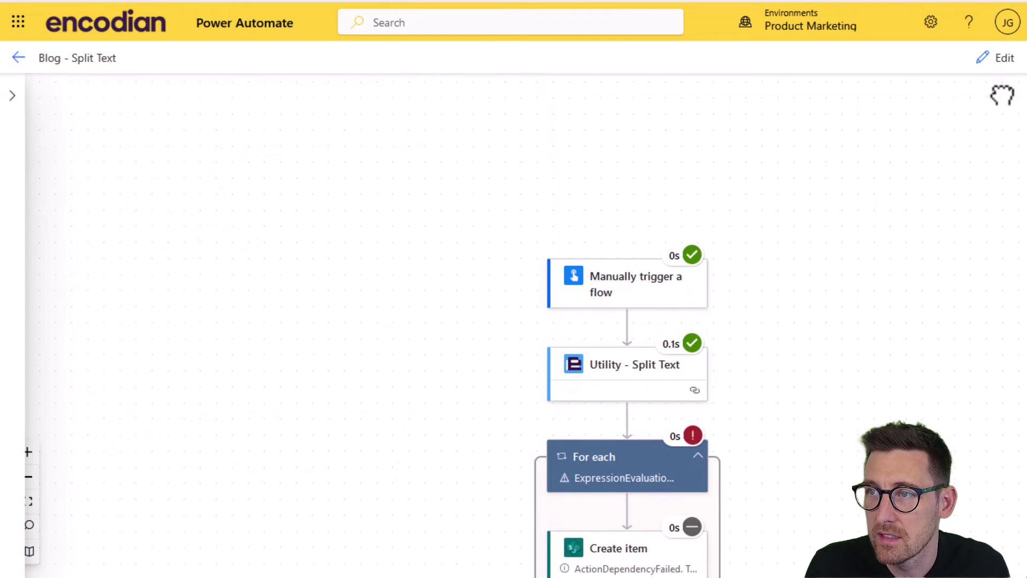
{"action": "left_click", "coordinate": [1004, 59]}
{"action": "scroll", "coordinate": [725, 363], "scroll_direction": "up", "scroll_amount": 2}
{"action": "scroll", "coordinate": [696, 321], "scroll_direction": "down", "scroll_amount": 6}
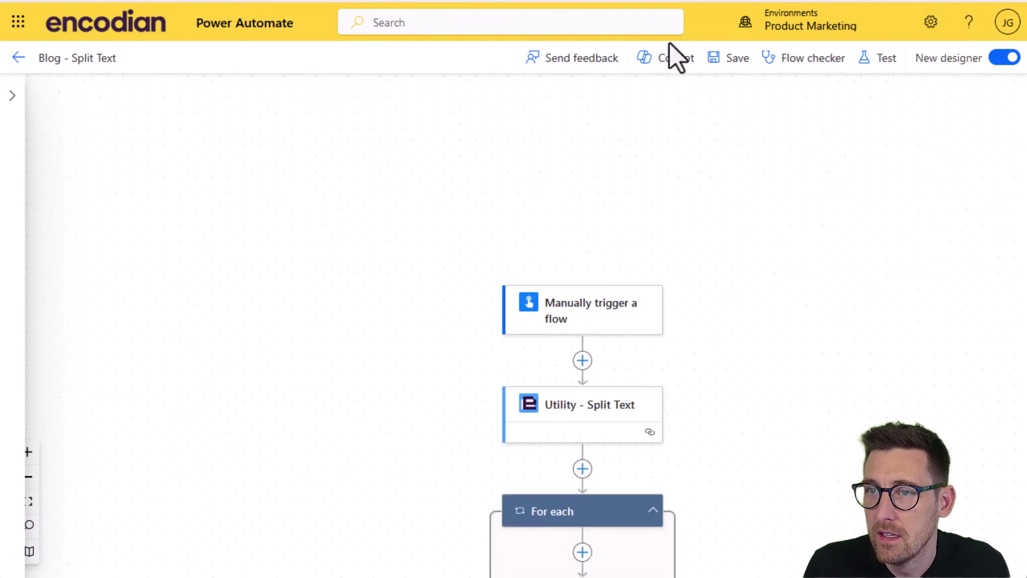
{"action": "scroll", "coordinate": [695, 241], "scroll_direction": "down", "scroll_amount": 3}
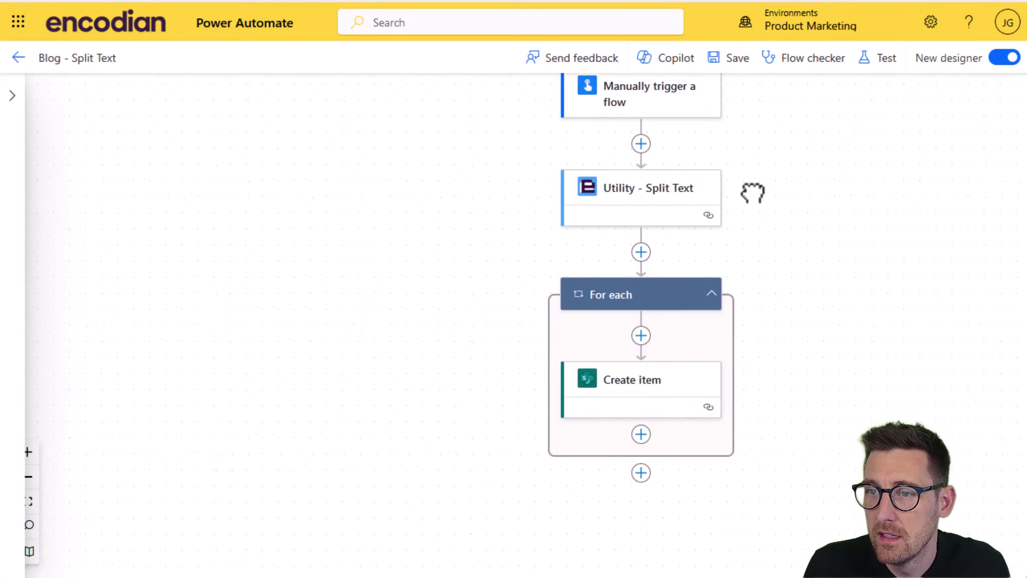
{"action": "left_click", "coordinate": [616, 396]}
{"action": "left_click", "coordinate": [581, 289]}
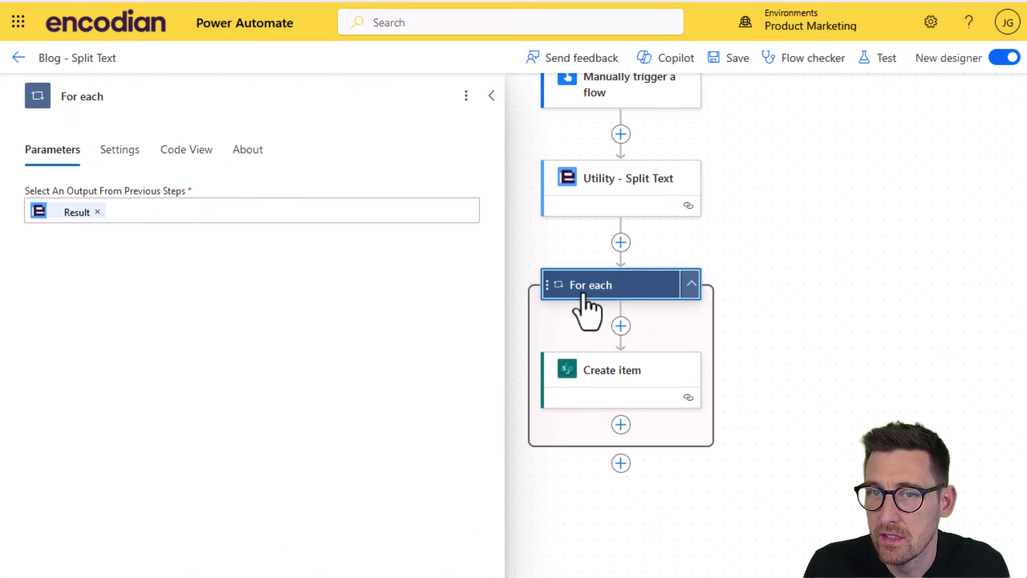
{"action": "left_click", "coordinate": [591, 395]}
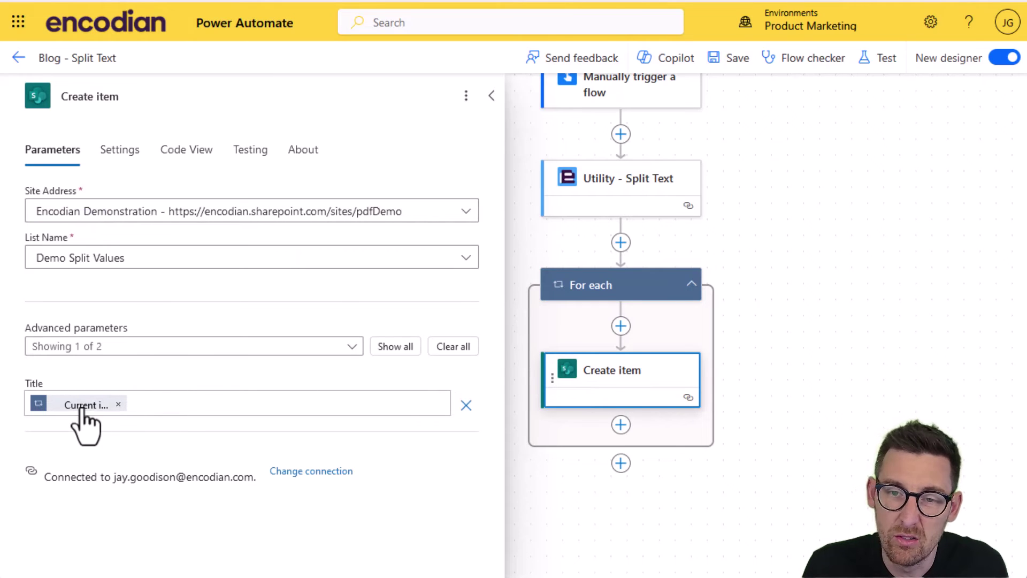
Step: In the classic designer, clear the loop and Title tokens, move Create item out, and delete For each
{"action": "left_click", "coordinate": [1000, 59]}
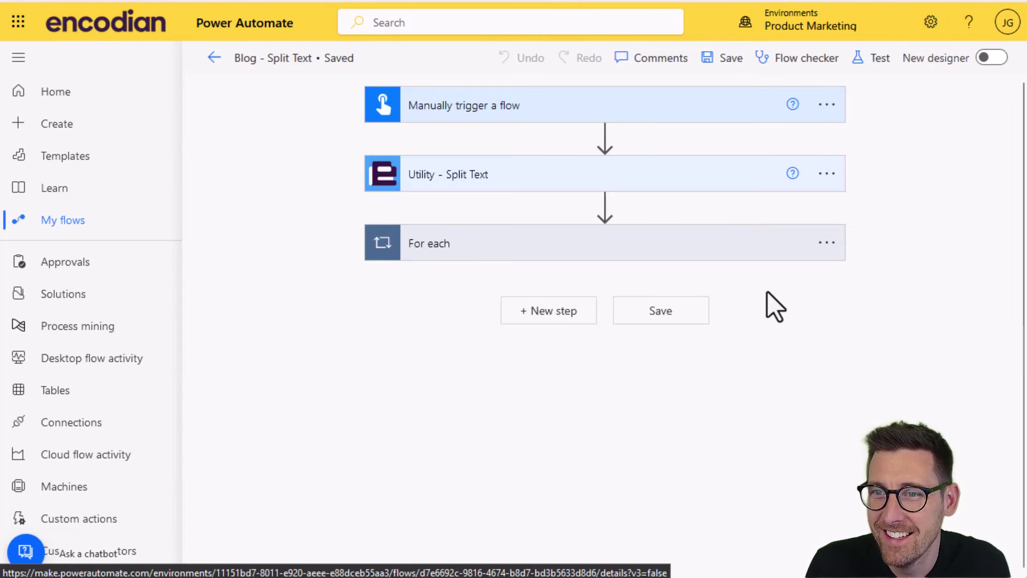
{"action": "left_click", "coordinate": [449, 246]}
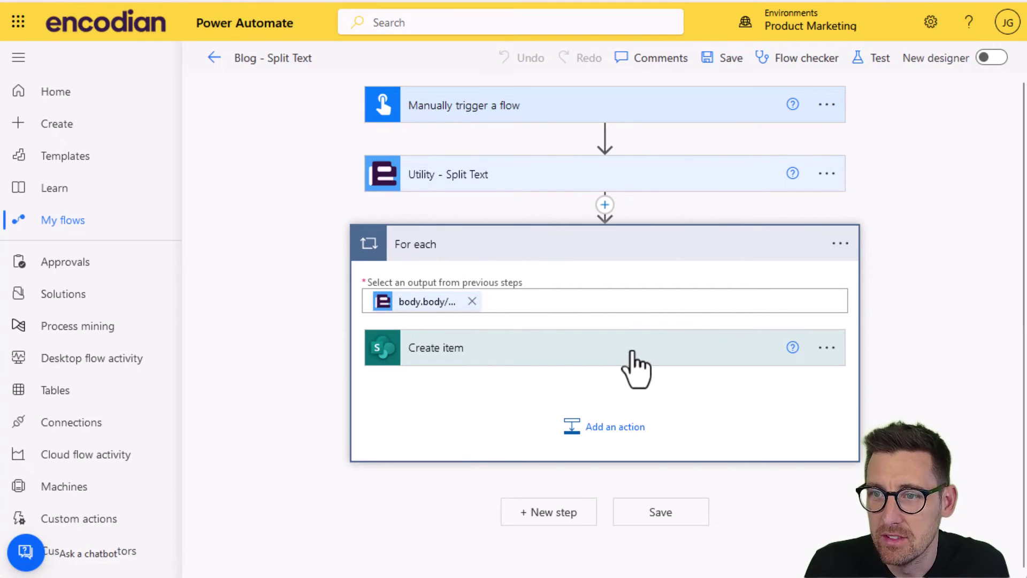
{"action": "left_click", "coordinate": [472, 302]}
{"action": "left_click", "coordinate": [471, 348]}
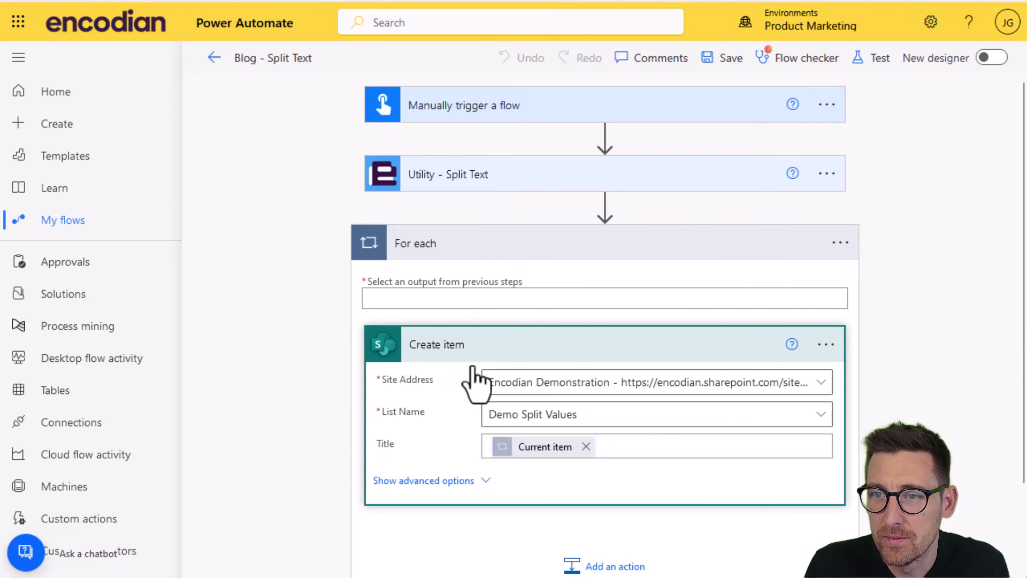
{"action": "left_click", "coordinate": [586, 447]}
{"action": "left_click_drag", "start_coordinate": [570, 361], "coordinate": [581, 216]}
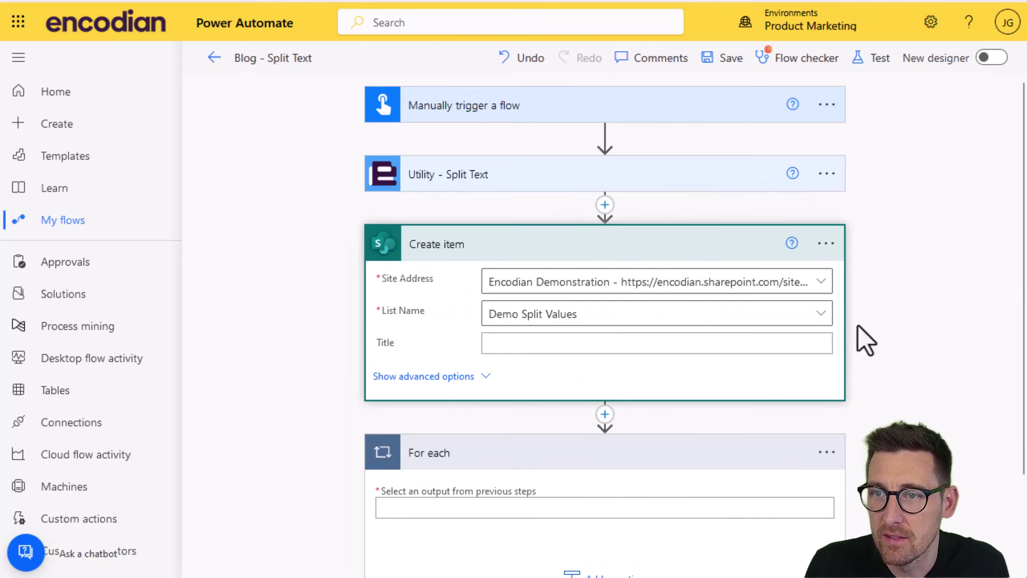
{"action": "left_click", "coordinate": [827, 453]}
{"action": "left_click", "coordinate": [696, 556]}
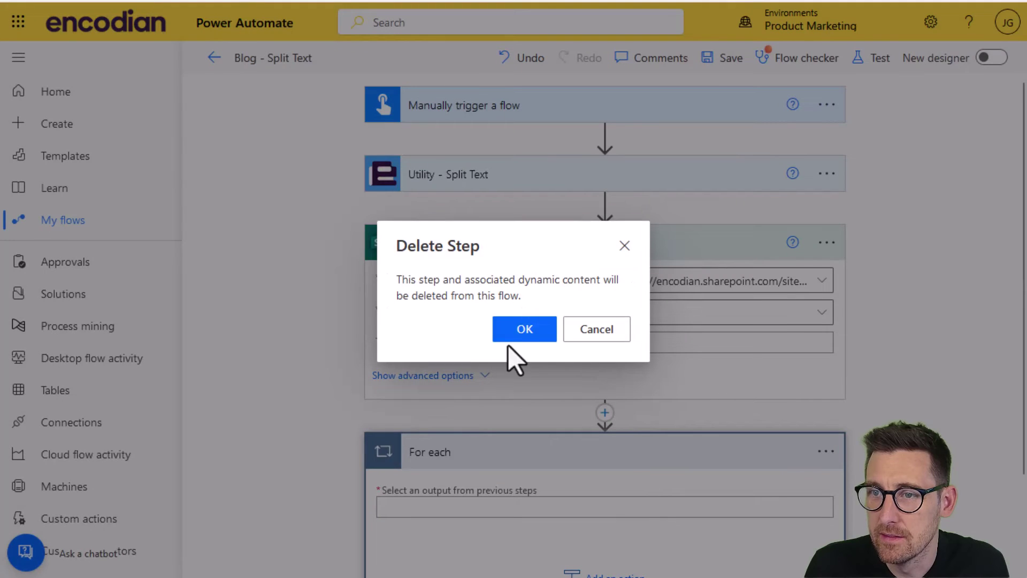
{"action": "left_click", "coordinate": [523, 338]}
Step: Set Create item's Title to Result Item, placing it inside Apply to each, and save
{"action": "left_click", "coordinate": [520, 348]}
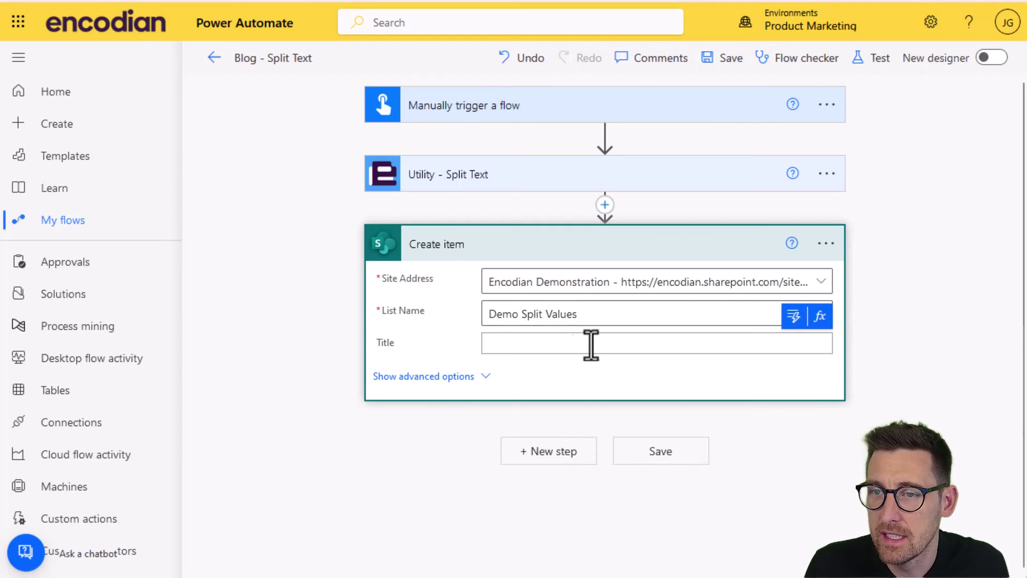
{"action": "left_click", "coordinate": [794, 317]}
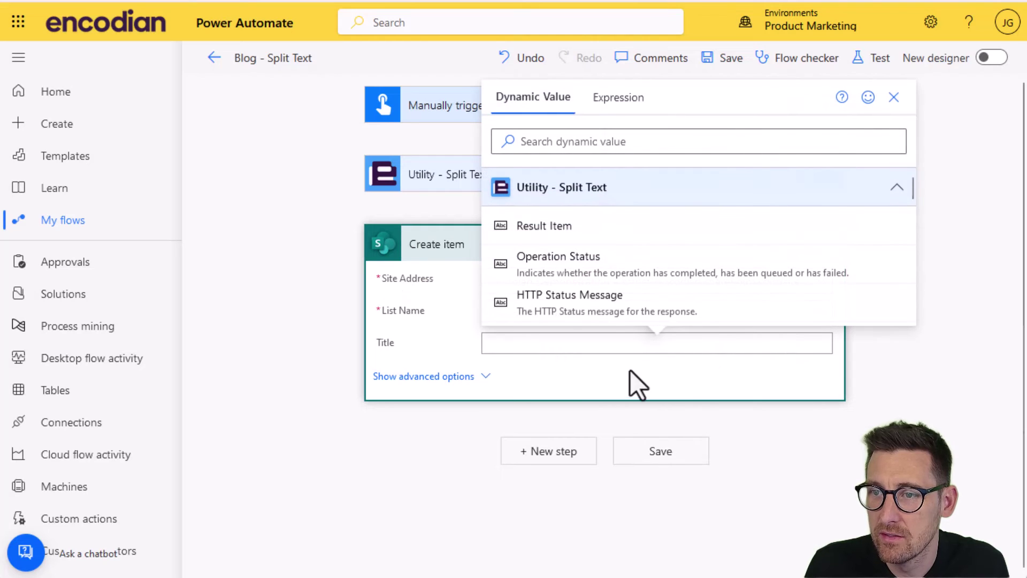
{"action": "left_click", "coordinate": [565, 236]}
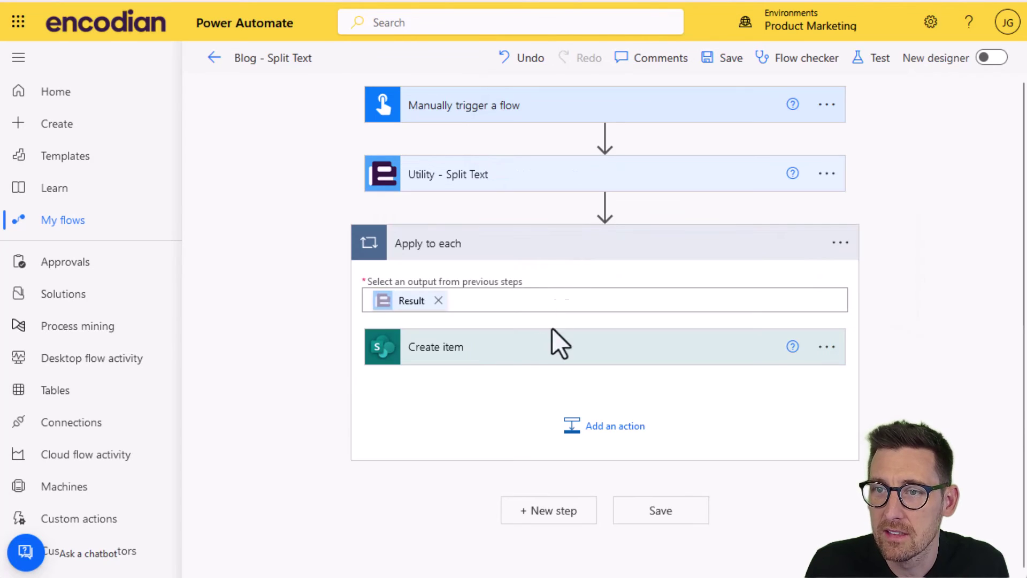
{"action": "left_click", "coordinate": [486, 353]}
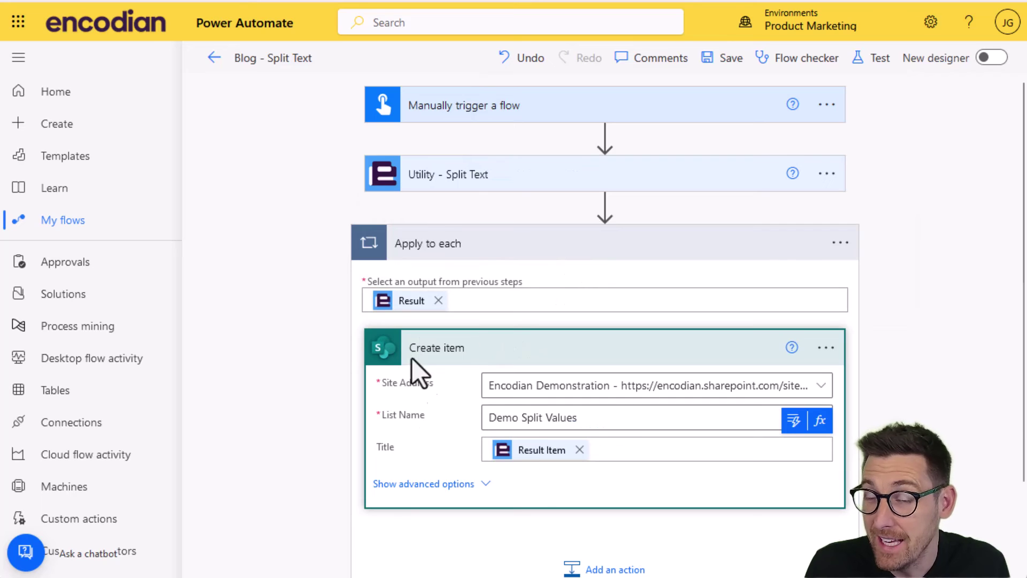
{"action": "left_click", "coordinate": [732, 60]}
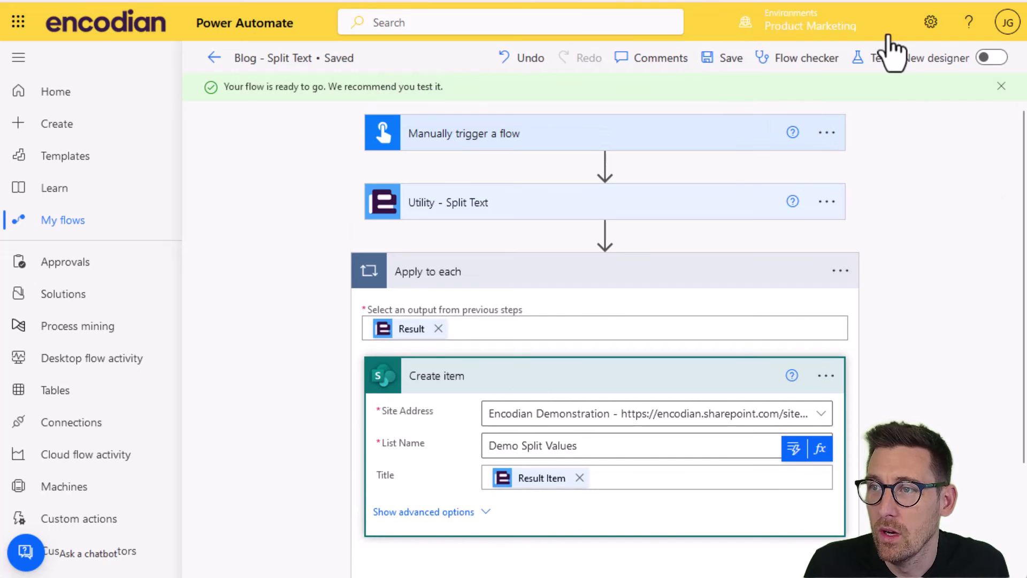
Step: Return to the new designer, close Copilot, and set up a manual test
{"action": "left_click", "coordinate": [991, 58]}
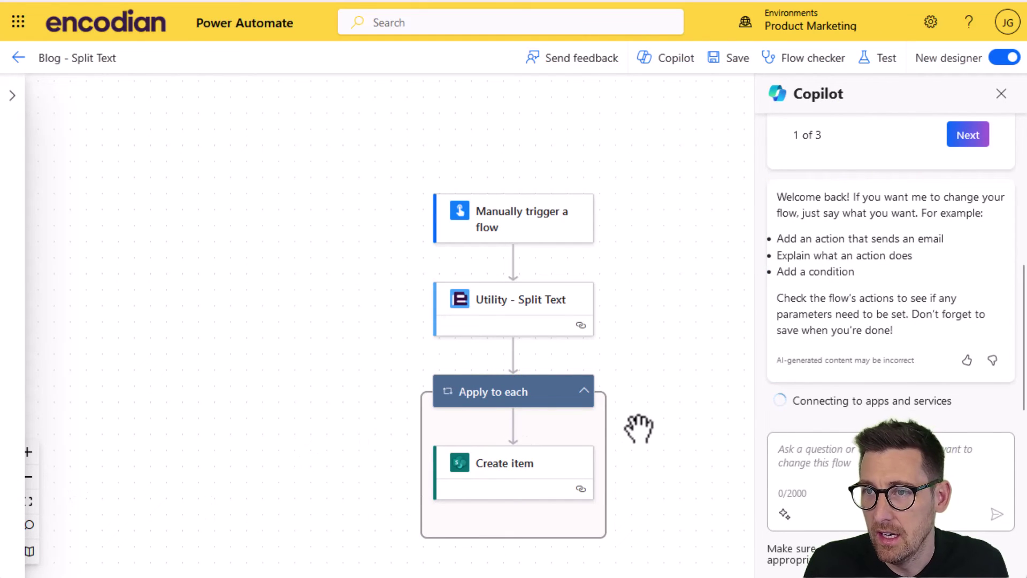
{"action": "left_click", "coordinate": [1001, 93]}
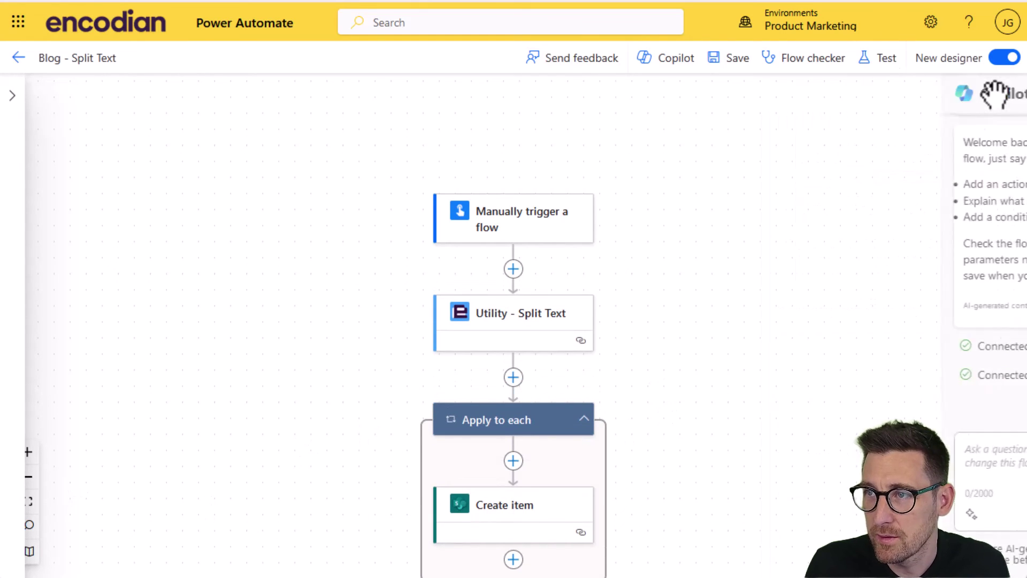
{"action": "left_click", "coordinate": [880, 60]}
{"action": "left_click", "coordinate": [731, 151]}
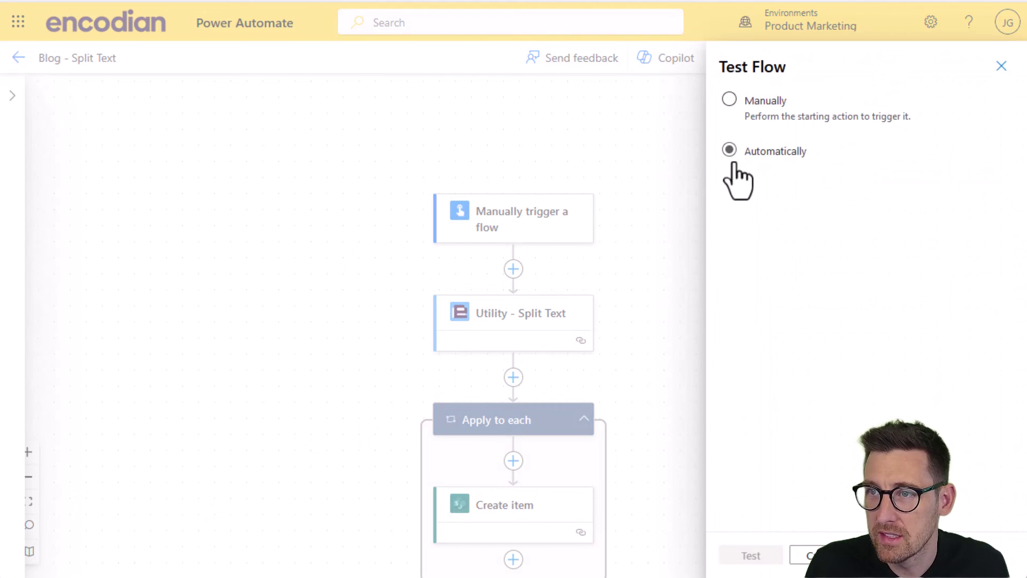
{"action": "left_click", "coordinate": [729, 99]}
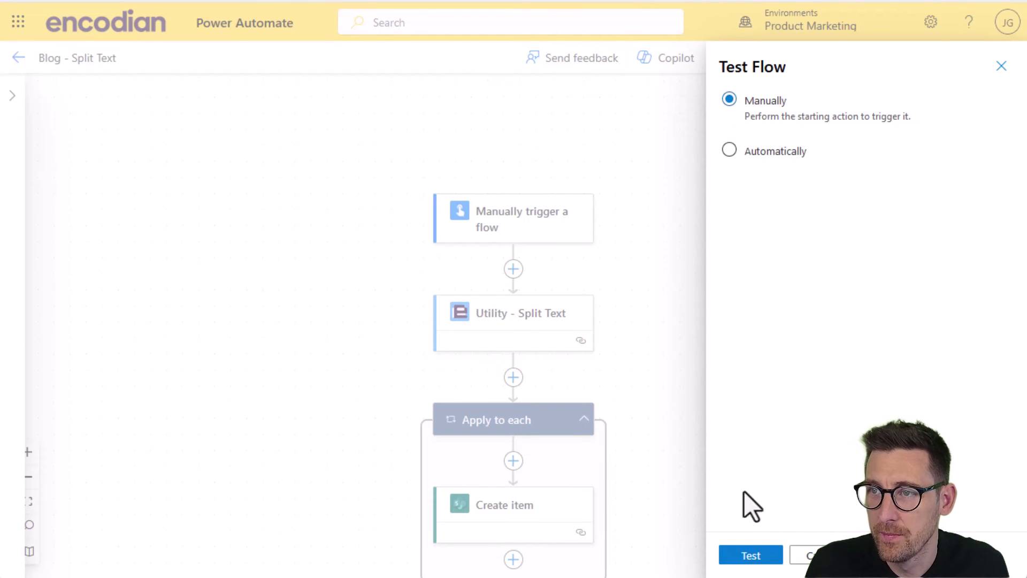
{"action": "left_click", "coordinate": [751, 556]}
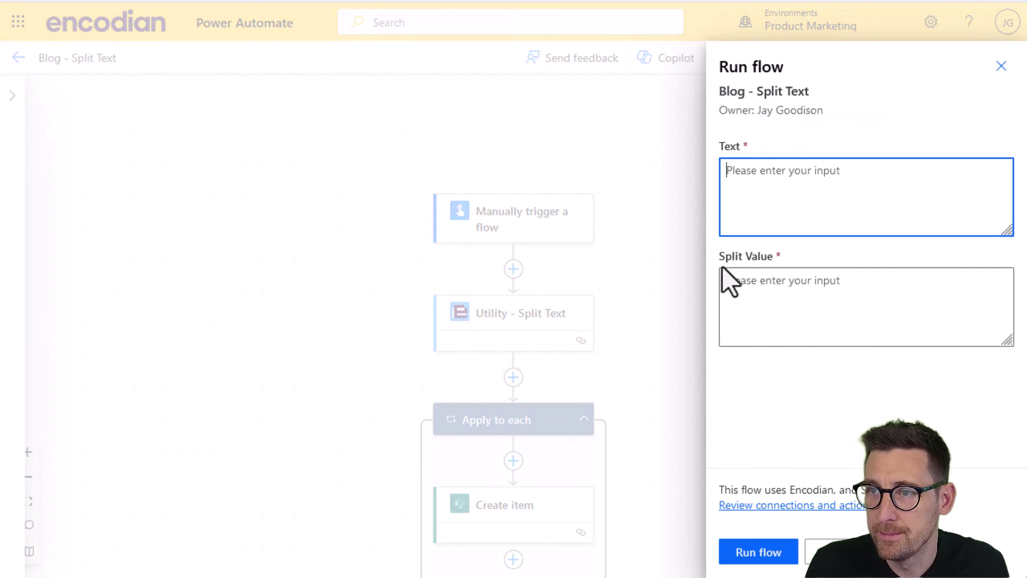
Step: Run the test with the Lorem ipsum text in Text and SPLIT as Split Value
{"action": "type", "text": "Lorem ipsum dolor sit amet, consectetur adipiscing elit, sed SPLIT do eiusmod tempor incididunt ut labore et dolore magna aliqua. Ut enim ad minim veniam, quis nostrud exercitation ullamco laboris SPLIT nisi ut aliquip ex ea commodo consequat. Duis aute irure dolor in reprehenderit in voluptate velit esse cillum dolore eu fugiat nulla pariatur. SPLIT Excepteur sint occaecat cupidatat non proident, sunt in culpa qui officia deserunt mollit anim id est laborum."}
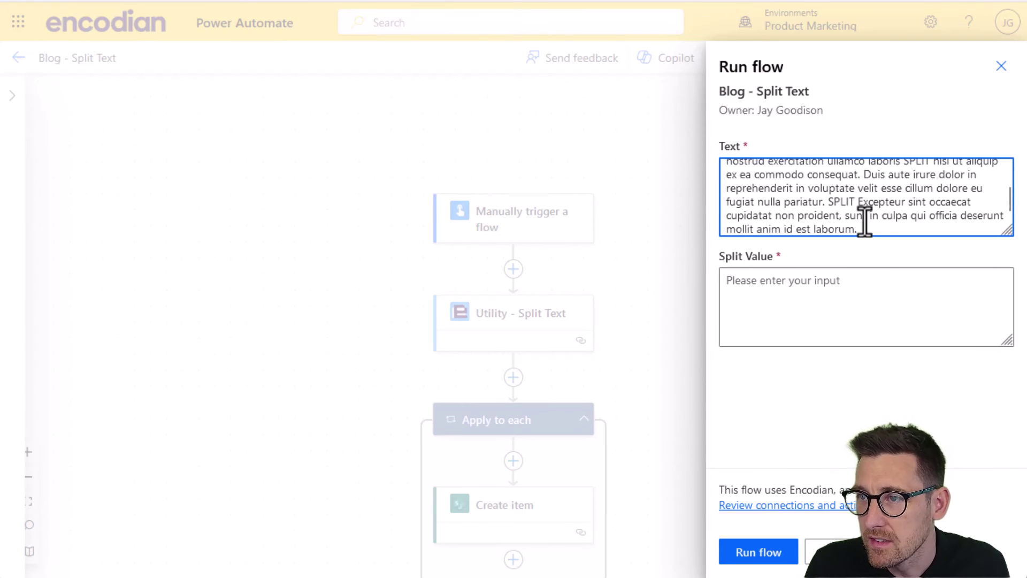
{"action": "scroll", "coordinate": [865, 220], "scroll_direction": "up", "scroll_amount": 3}
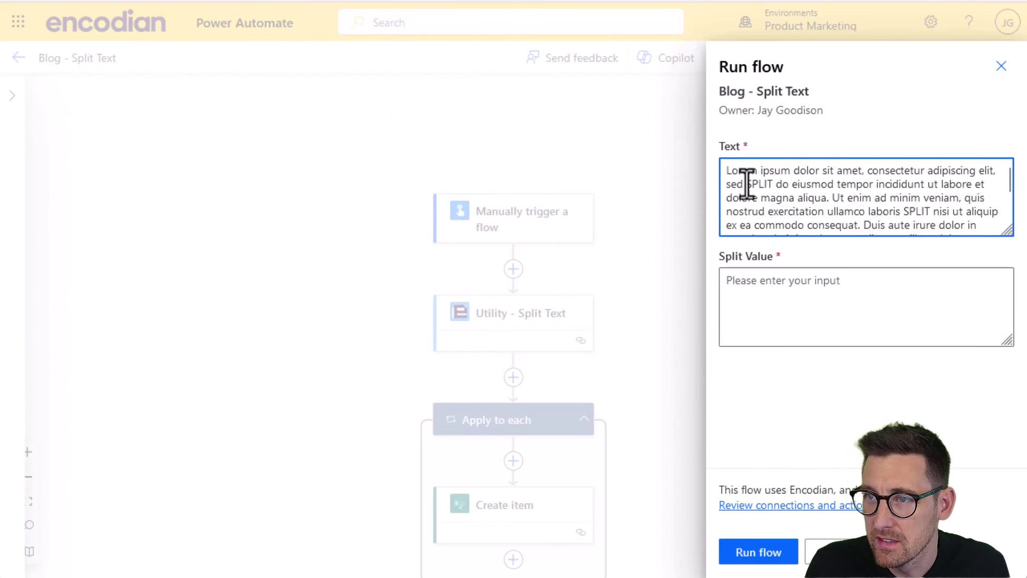
{"action": "left_click_drag", "start_coordinate": [747, 184], "coordinate": [774, 185]}
{"action": "key", "text": "ctrl+c"}
{"action": "left_click", "coordinate": [807, 303]}
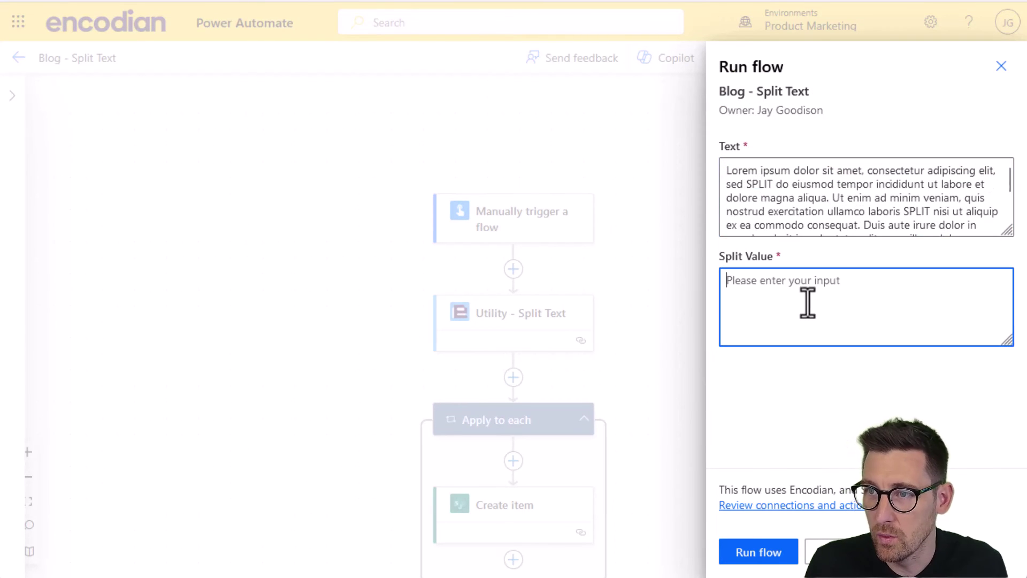
{"action": "key", "text": "ctrl+v"}
{"action": "scroll", "coordinate": [837, 209], "scroll_direction": "down", "scroll_amount": 2}
{"action": "scroll", "coordinate": [836, 211], "scroll_direction": "up", "scroll_amount": 3}
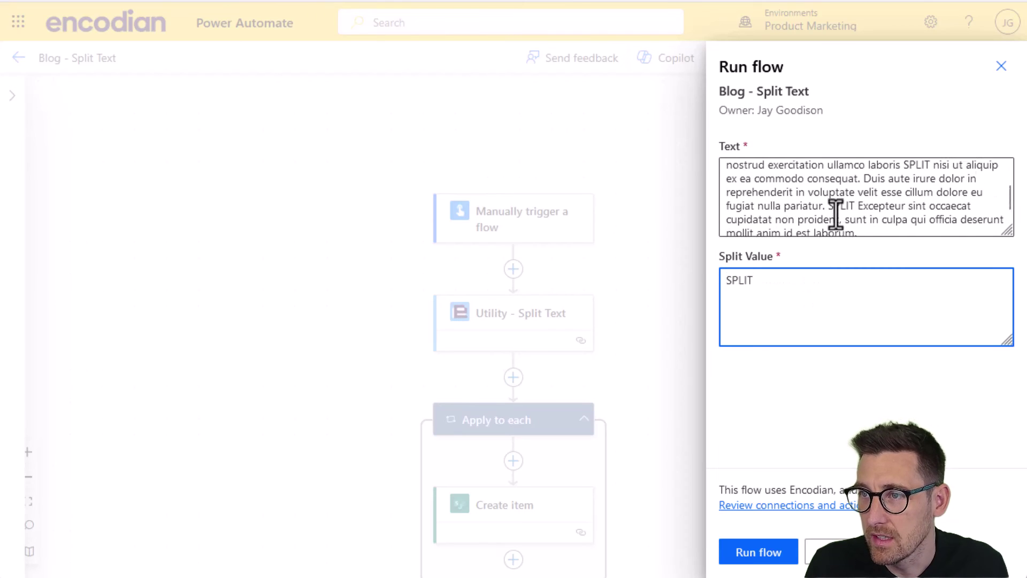
{"action": "scroll", "coordinate": [934, 214], "scroll_direction": "down", "scroll_amount": 3}
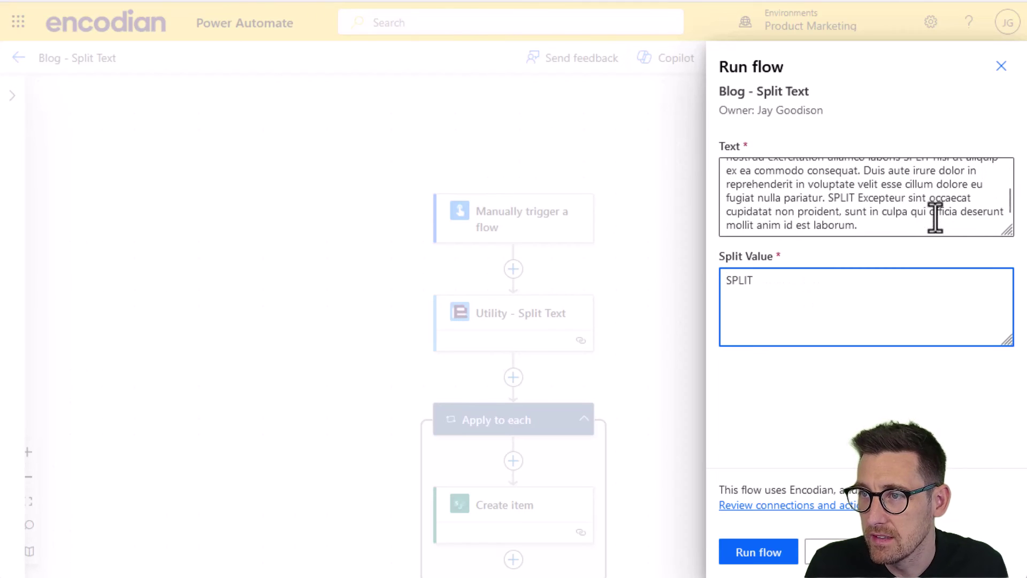
{"action": "left_click", "coordinate": [760, 557]}
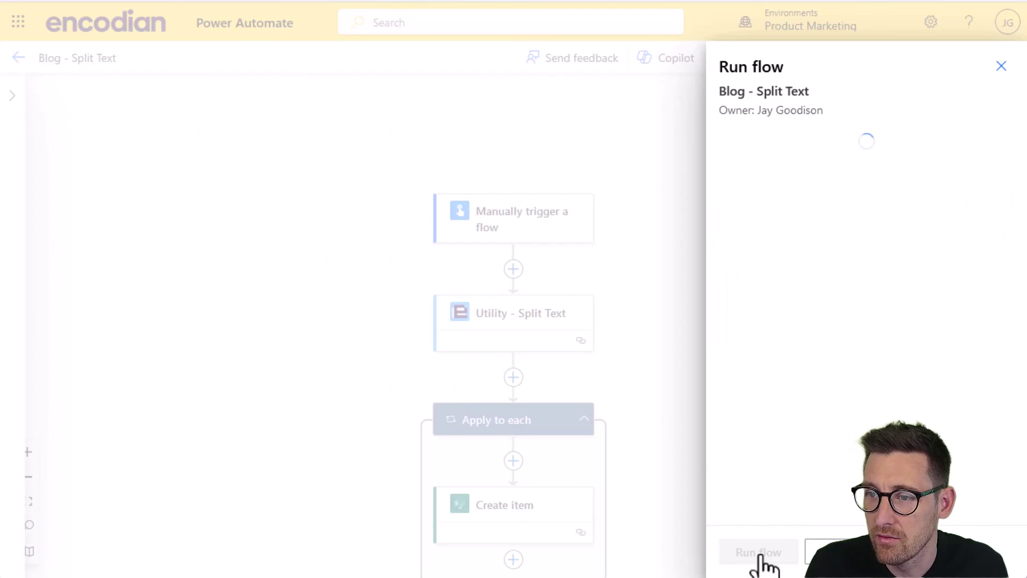
{"action": "left_click", "coordinate": [760, 556]}
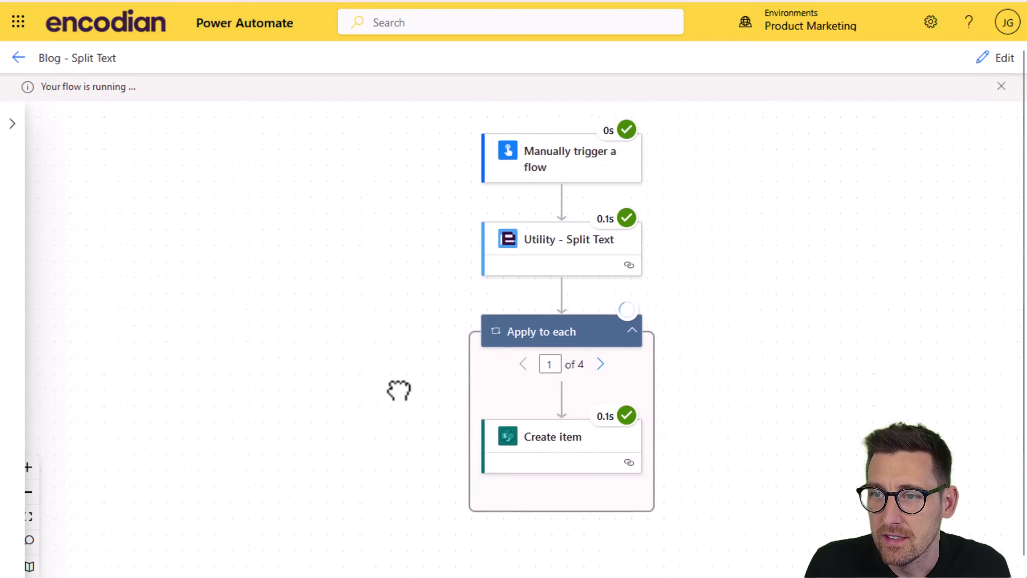
Step: Pan the run view up to the trigger while Apply to each finishes its 4 iterations
{"action": "left_click_drag", "start_coordinate": [396, 390], "coordinate": [395, 400]}
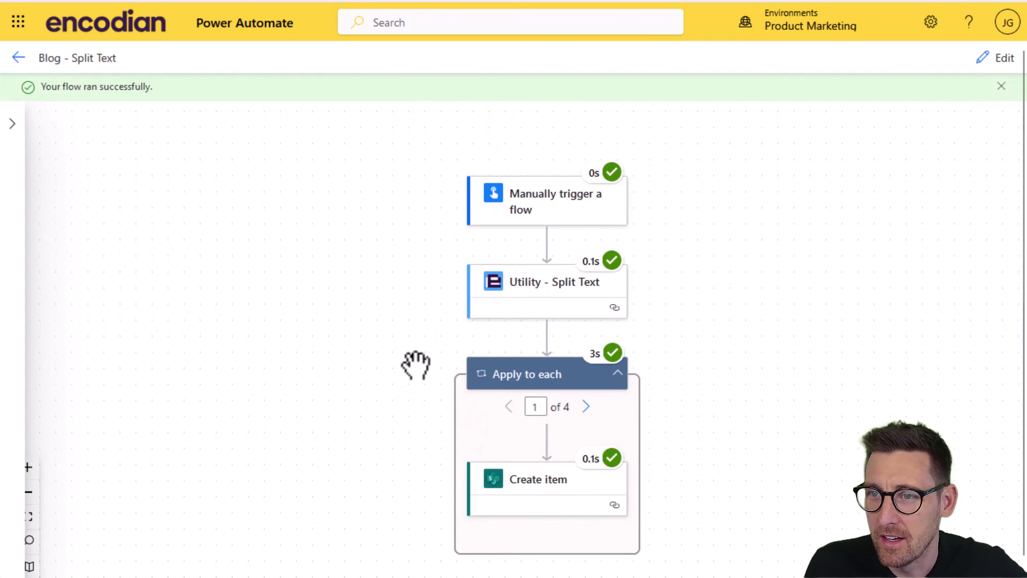